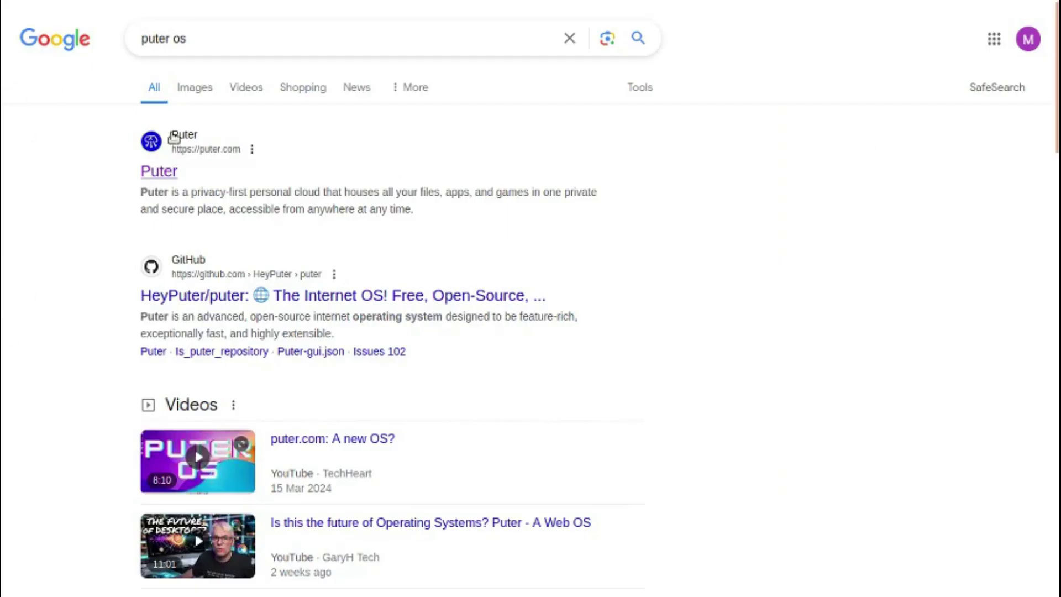
Open the puter.com site from the search results and log in to an existing account with its username and password.
click(158, 175)
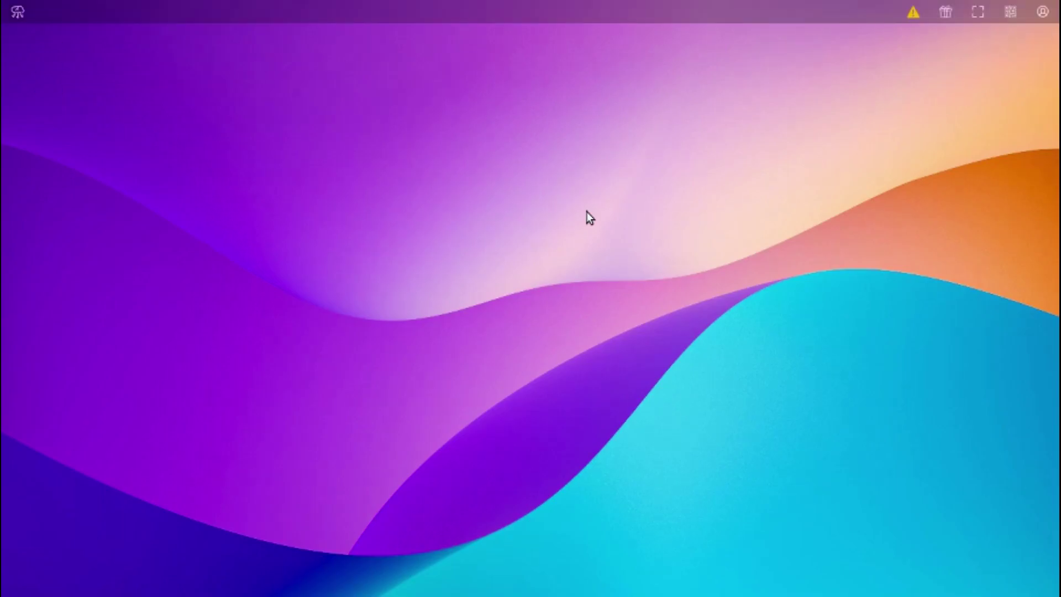
click(1043, 12)
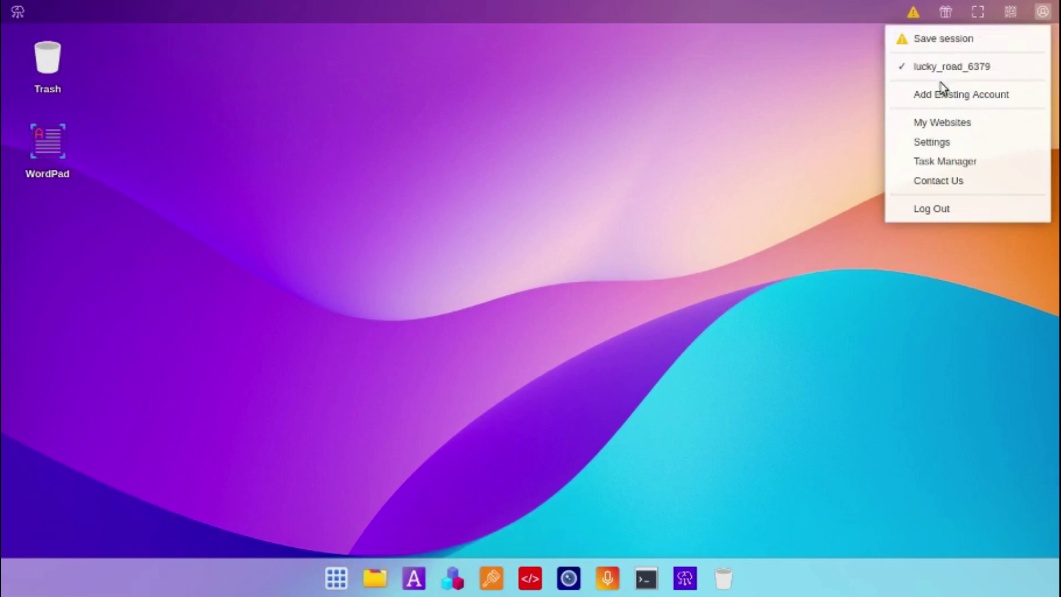
click(976, 128)
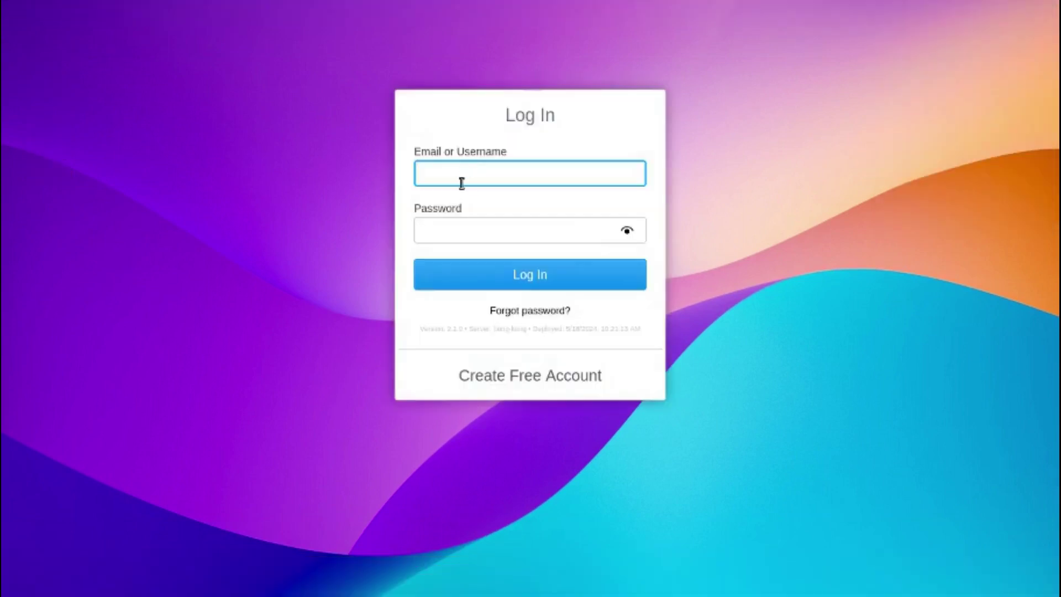
text(B)
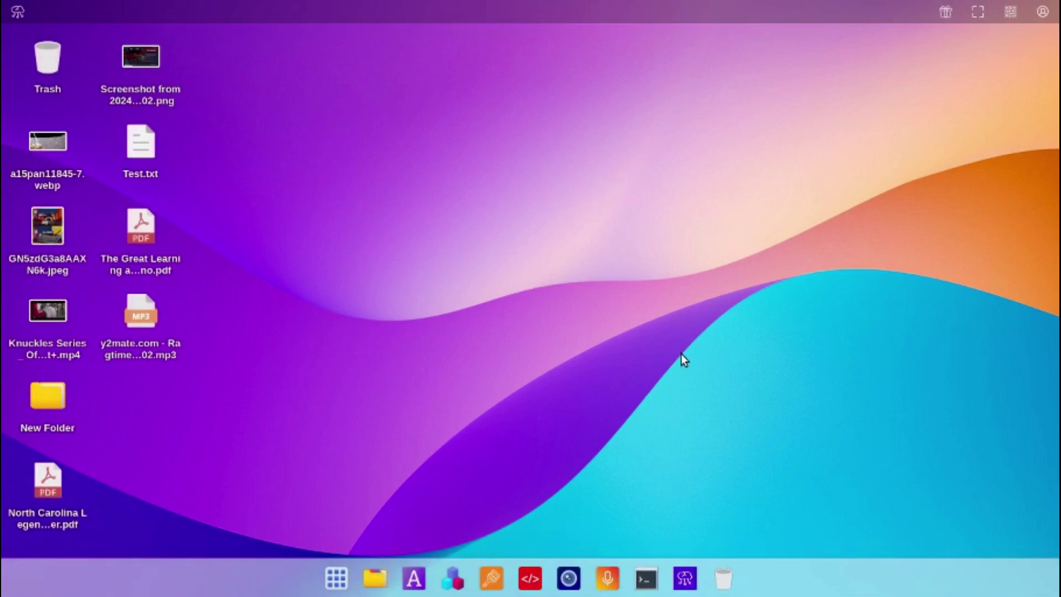
Upload uqslel2sxj1d1.jpeg from the Puter OS documents folder to the desktop.
right_click(353, 225)
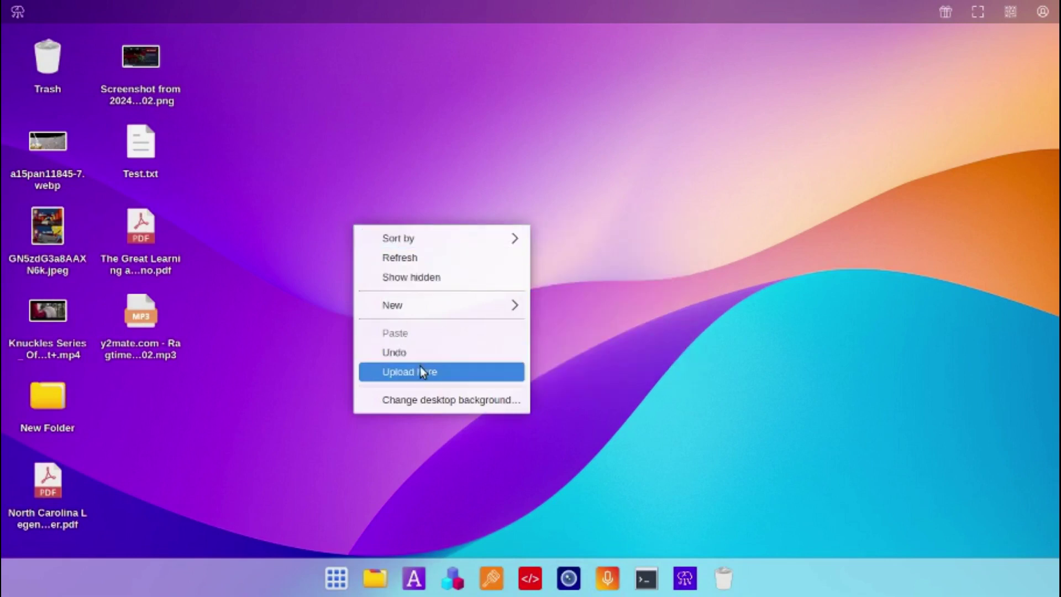
click(811, 308)
right_click(448, 288)
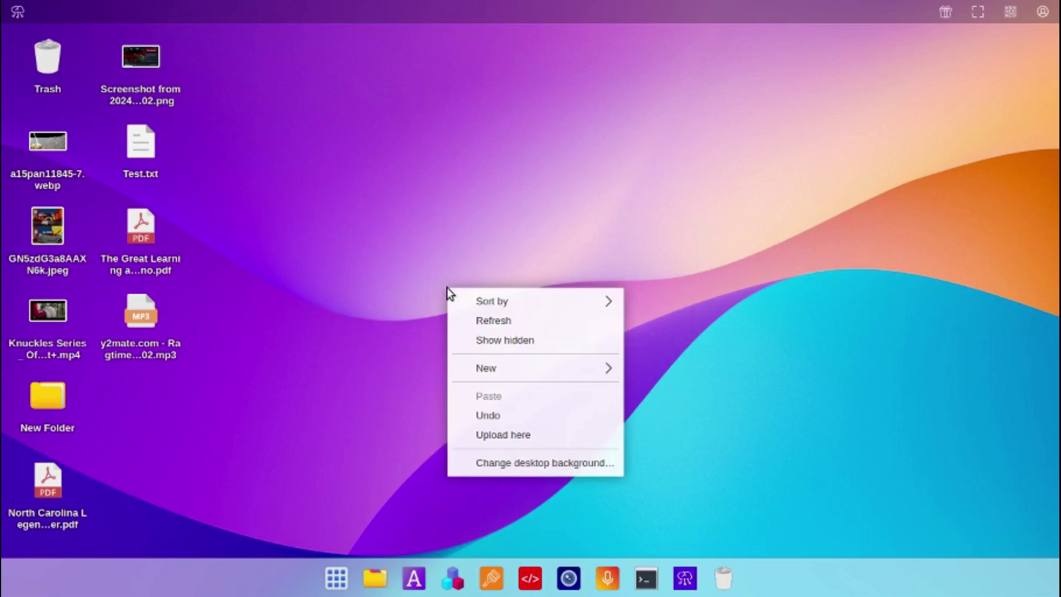
click(509, 434)
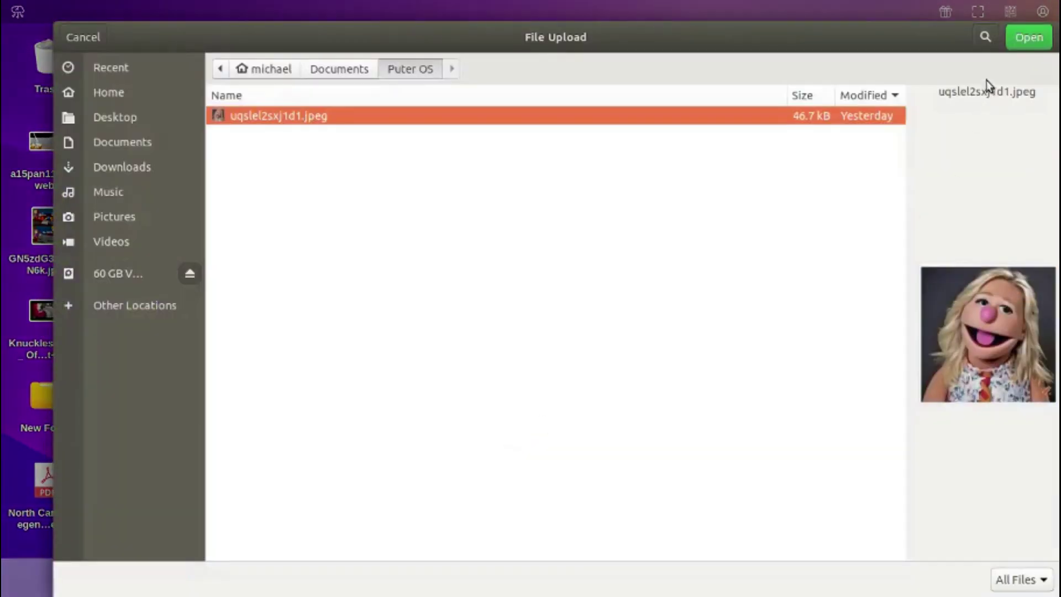
click(1032, 38)
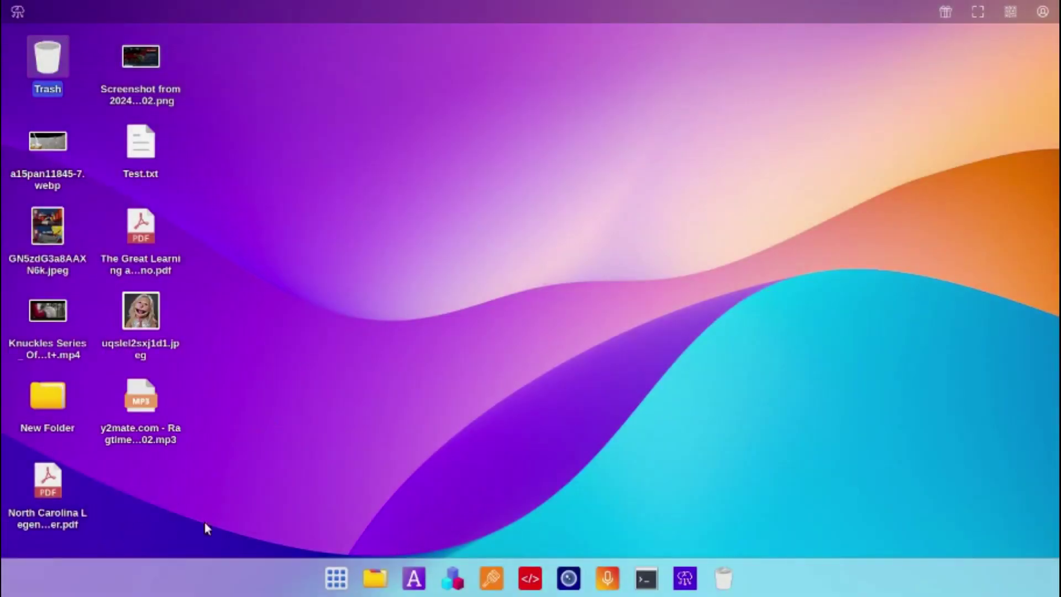
View the Home folder in the file manager and check the contents of the Trash.
click(375, 579)
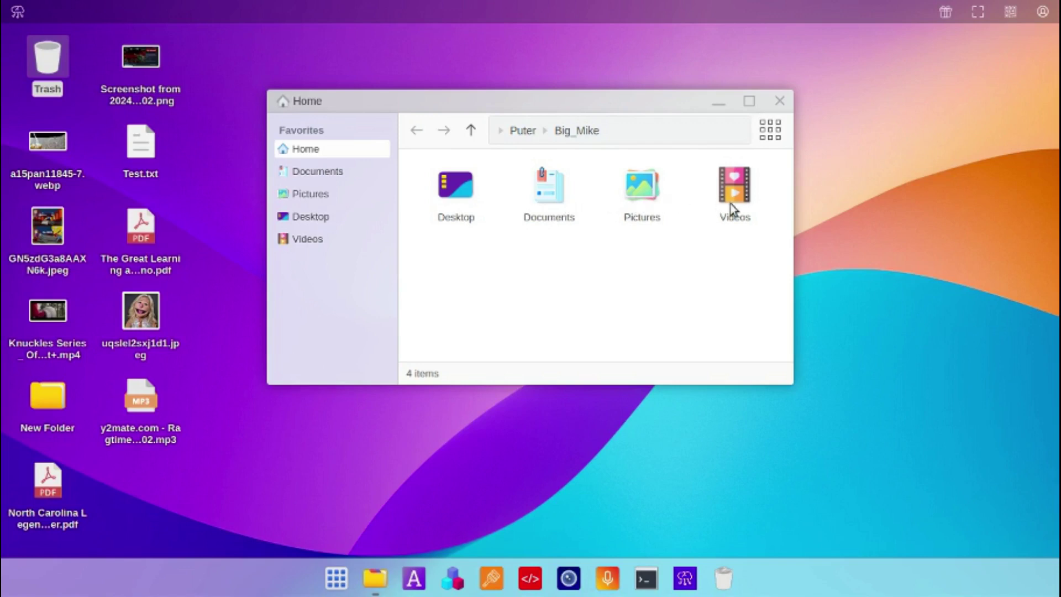
double_click(50, 58)
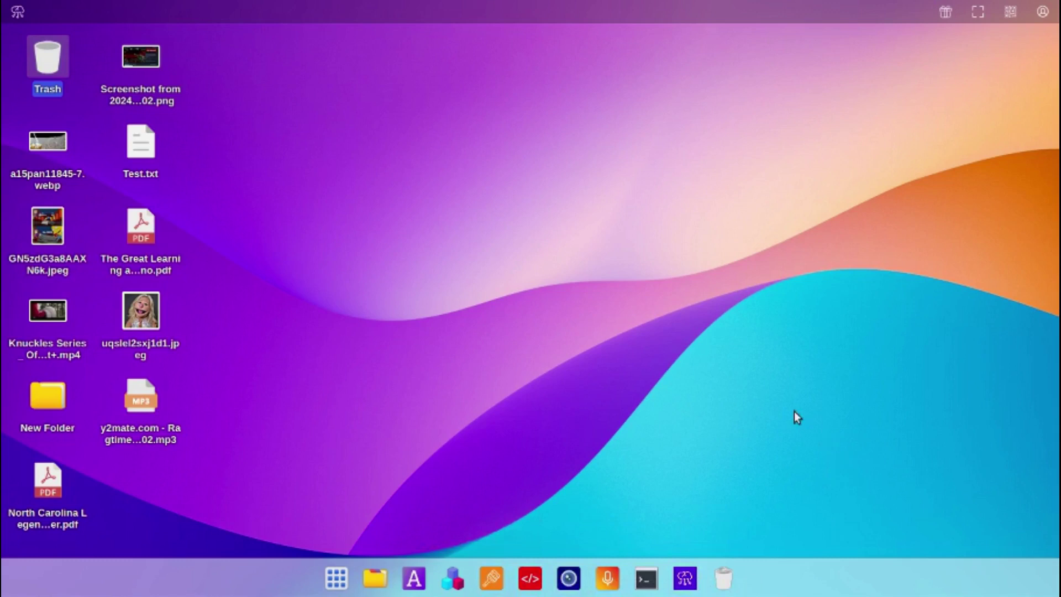
click(728, 352)
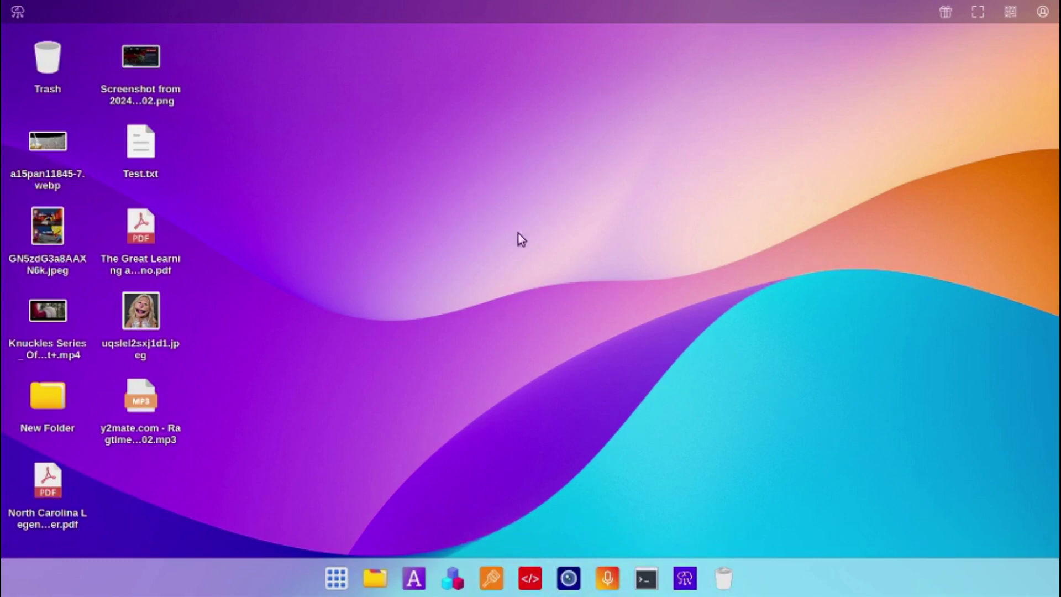
Look through the recent and recommended apps in the app launcher.
click(324, 587)
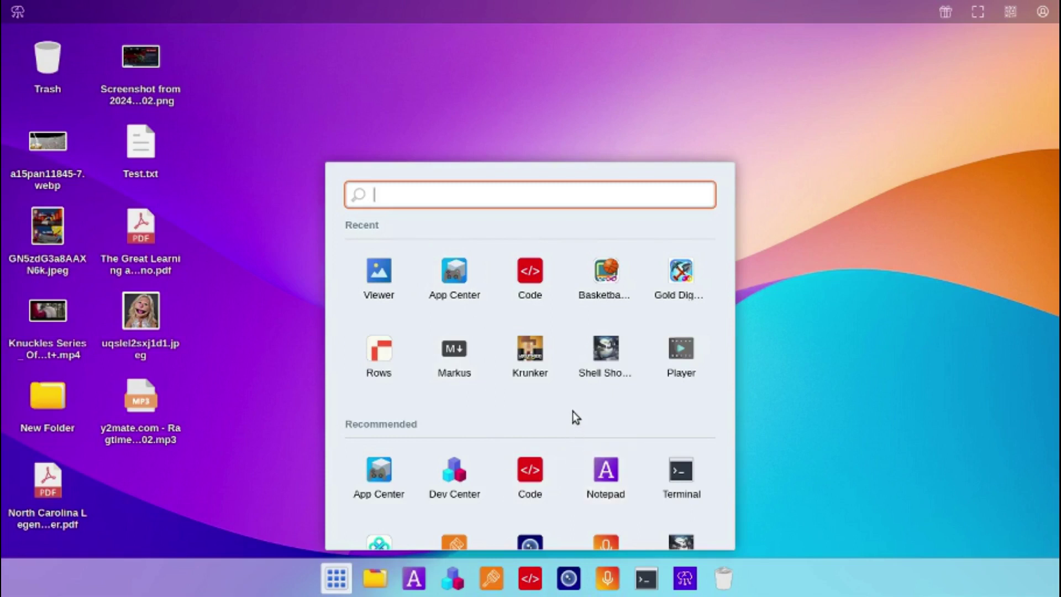
scroll(573, 412, down, 2)
scroll(571, 416, down, 2)
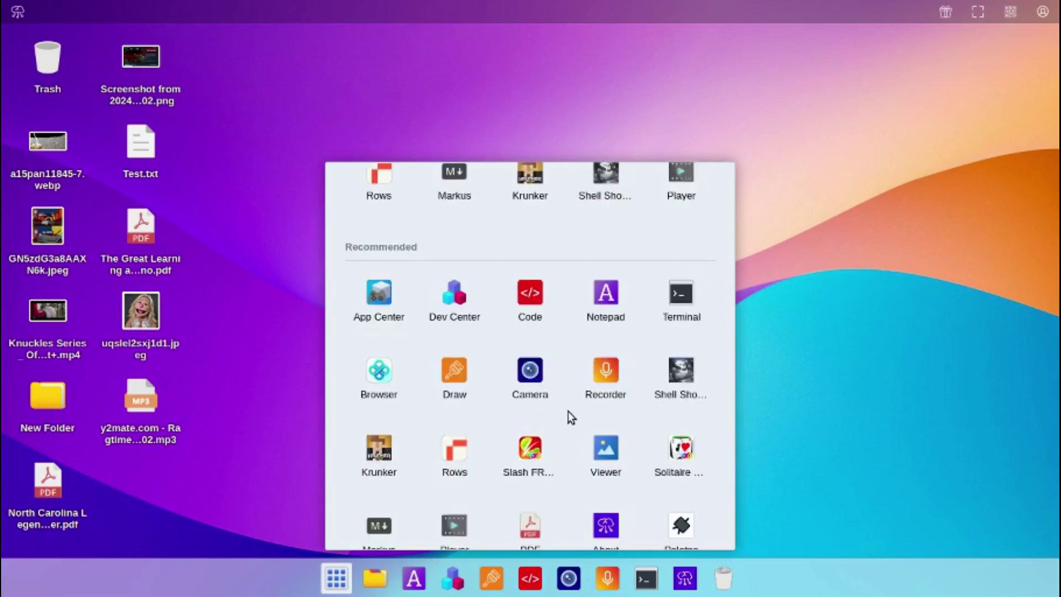
scroll(569, 417, down, 2)
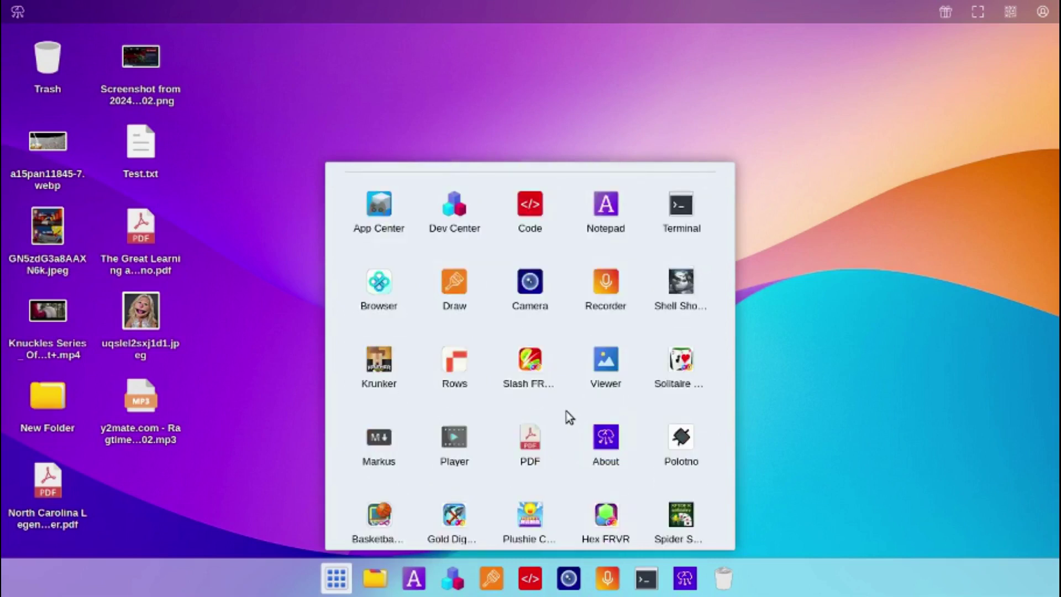
scroll(565, 410, down, 1)
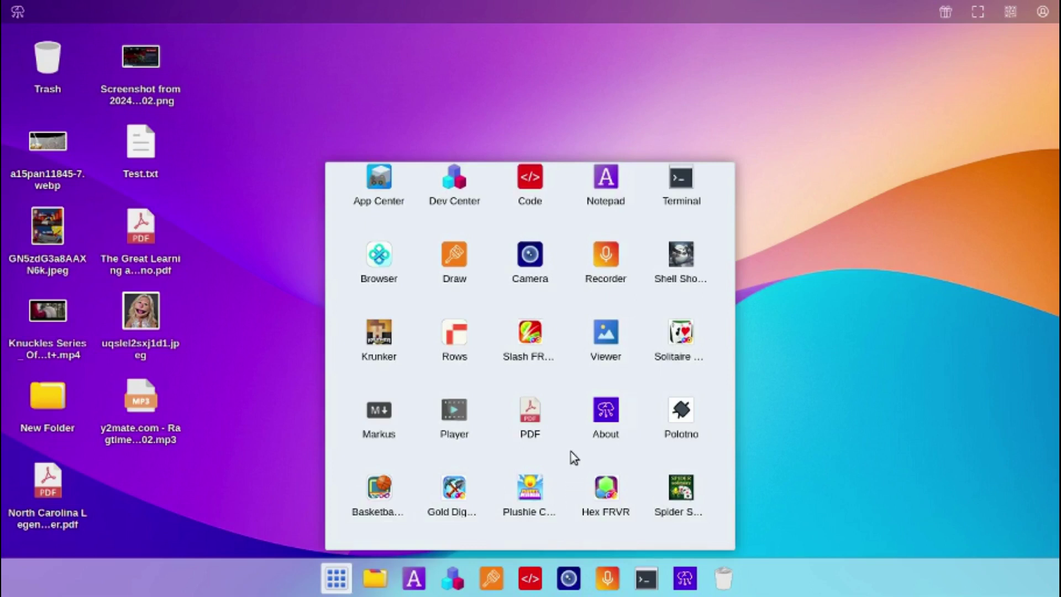
scroll(571, 453, up, 5)
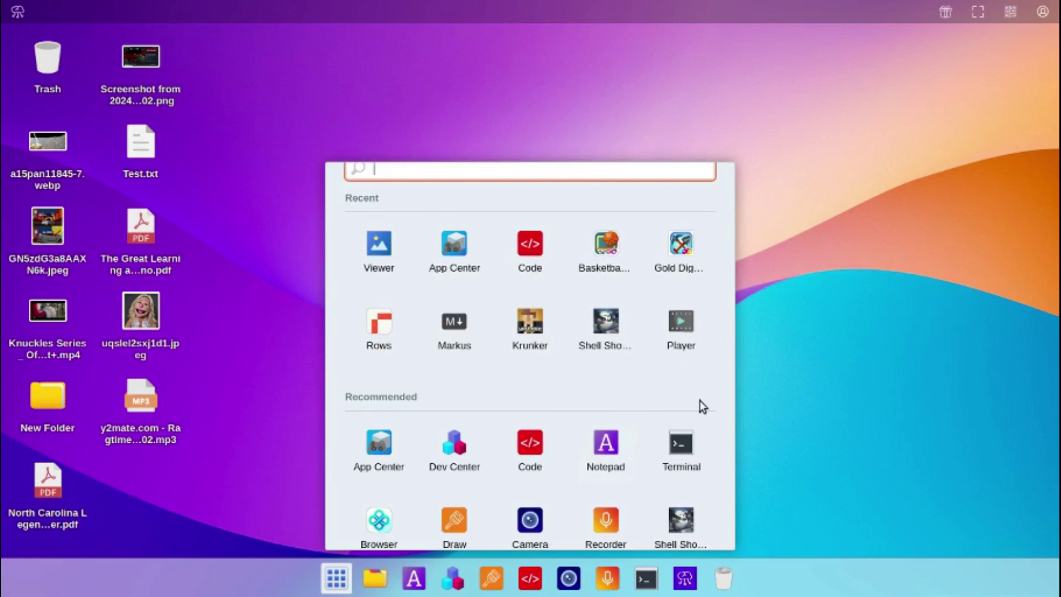
scroll(700, 401, down, 3)
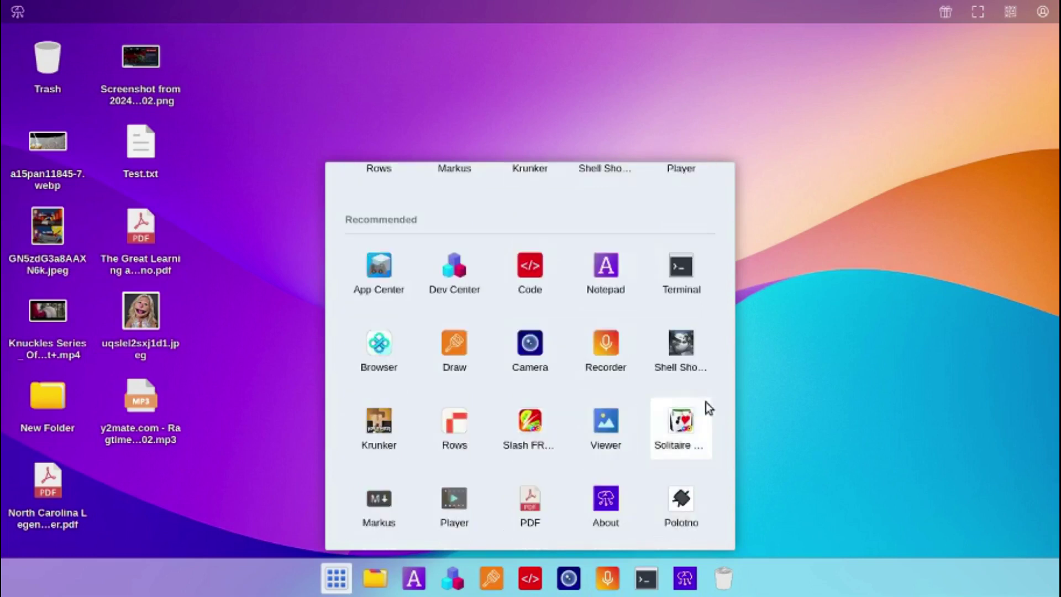
scroll(709, 408, down, 2)
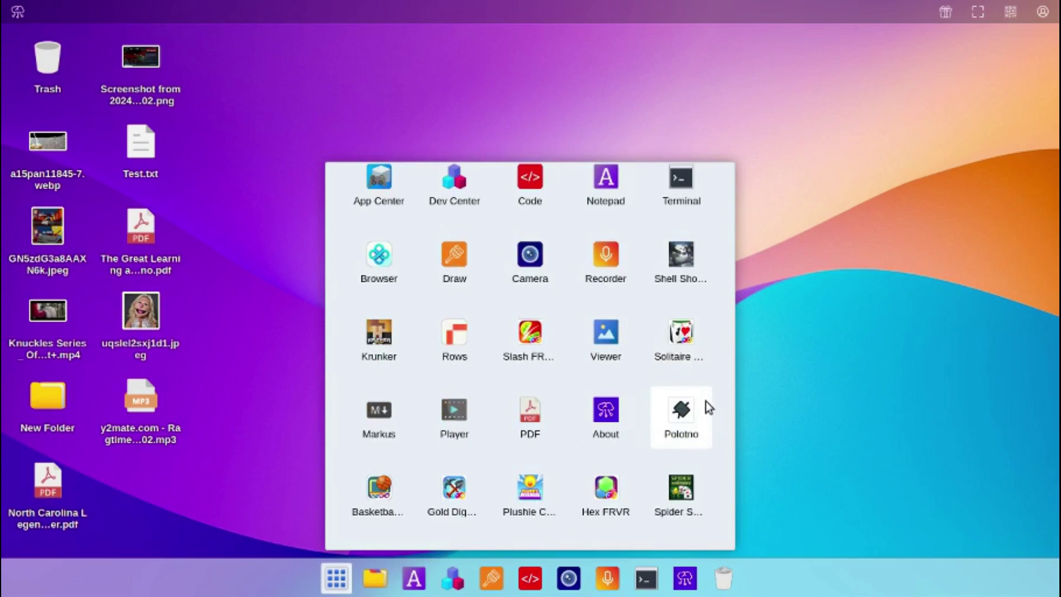
scroll(698, 401, up, 2)
scroll(696, 401, up, 2)
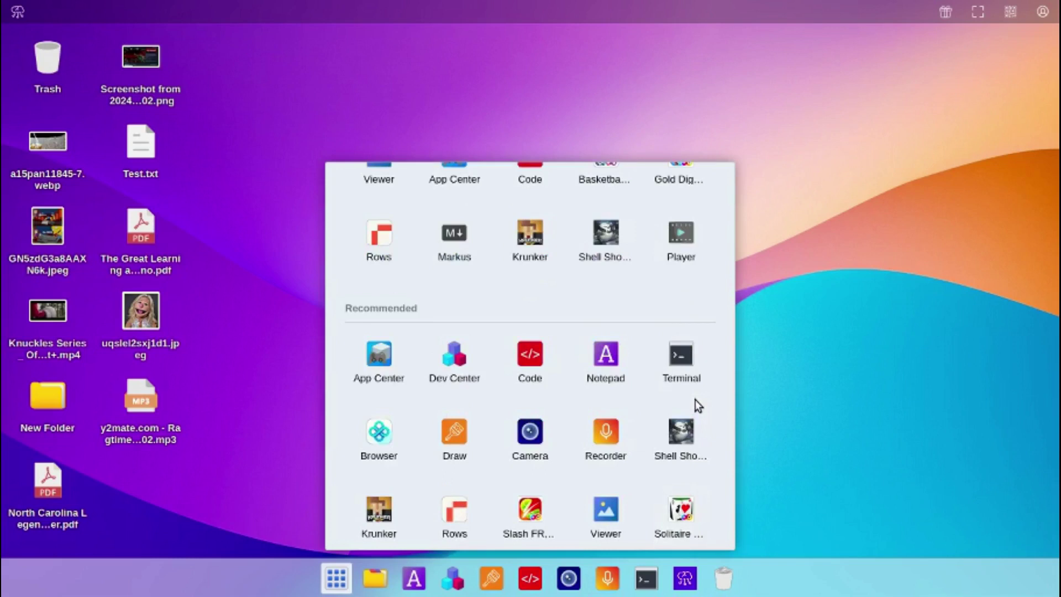
scroll(695, 399, up, 2)
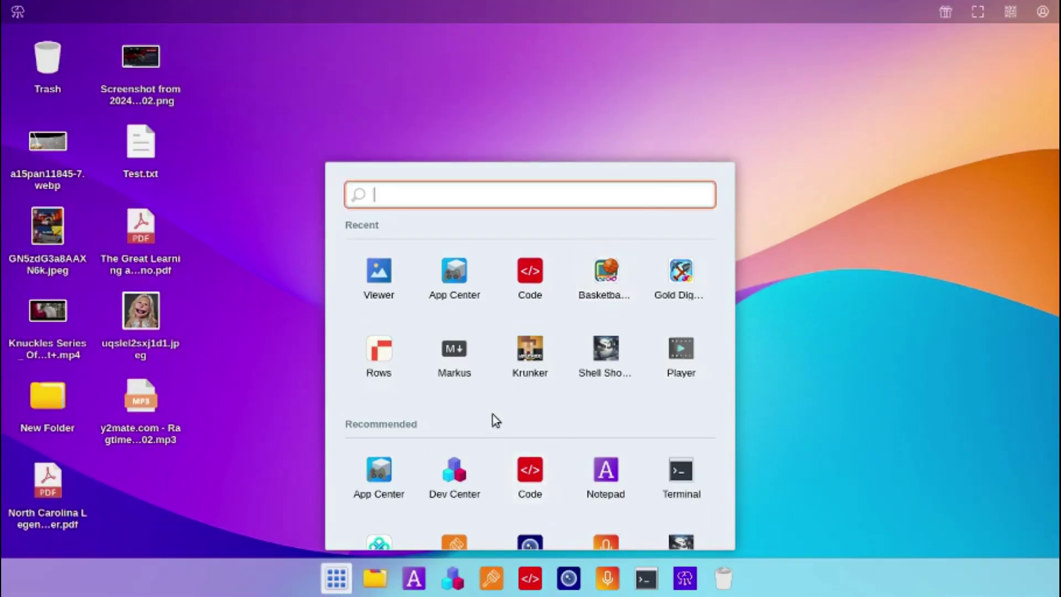
Write "Saya suka makan nasi" in a new Notepad document and translate it to English with the AI translator.
click(608, 469)
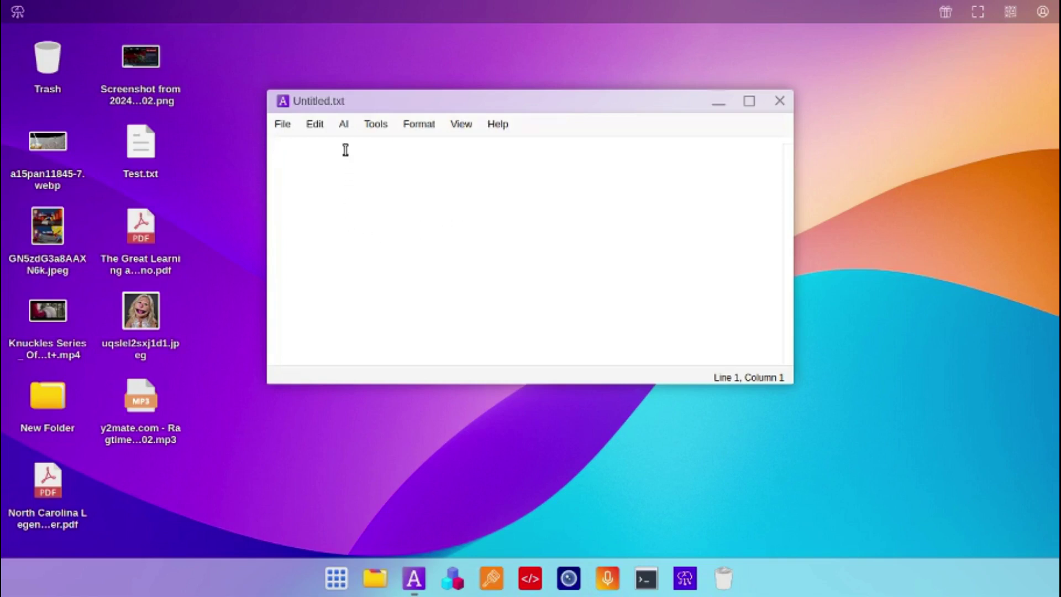
click(343, 124)
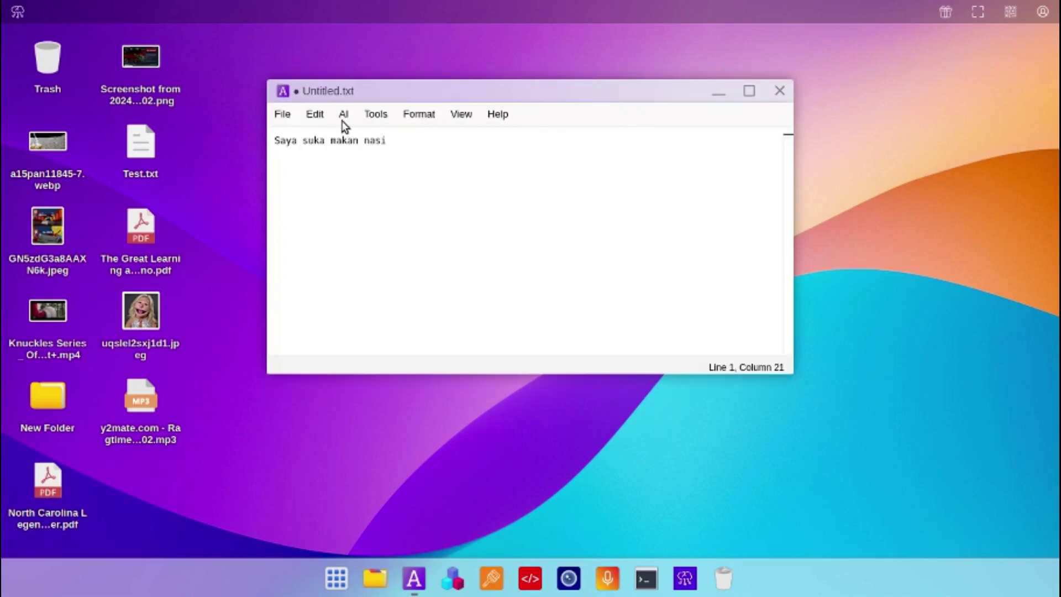
click(343, 117)
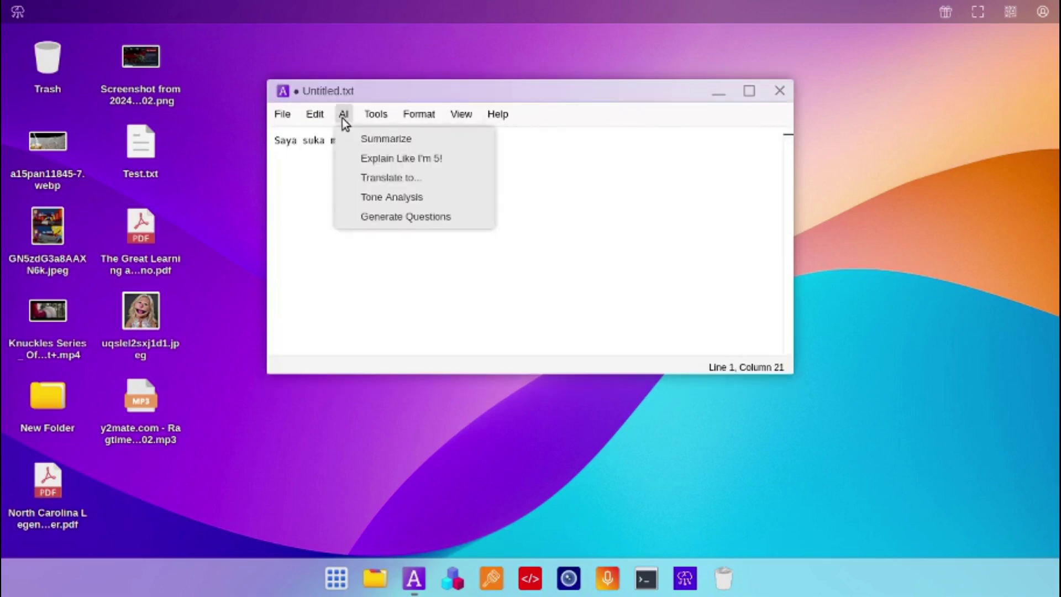
click(355, 172)
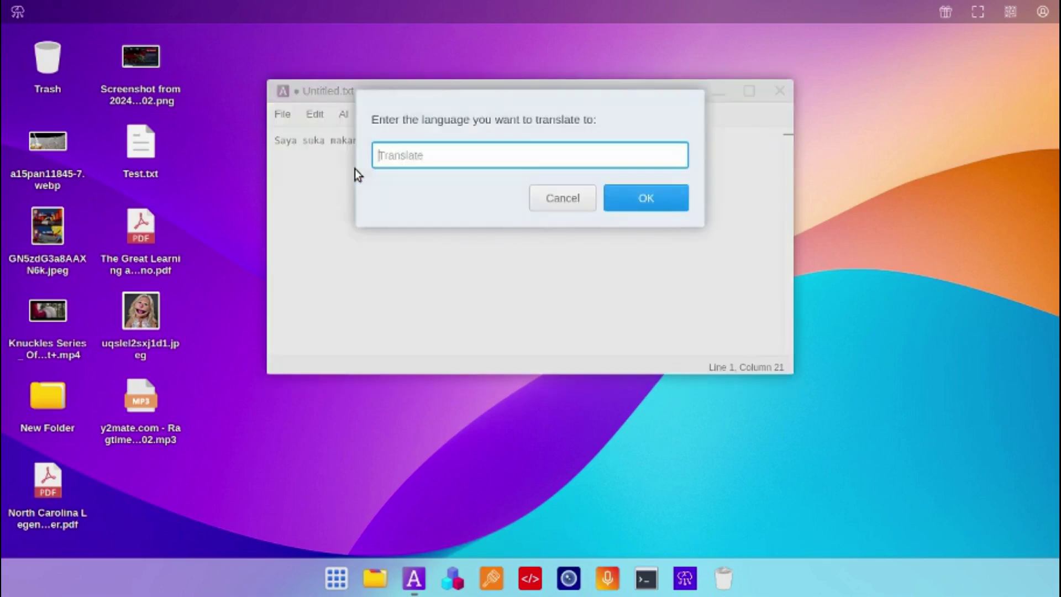
text(English)
click(636, 199)
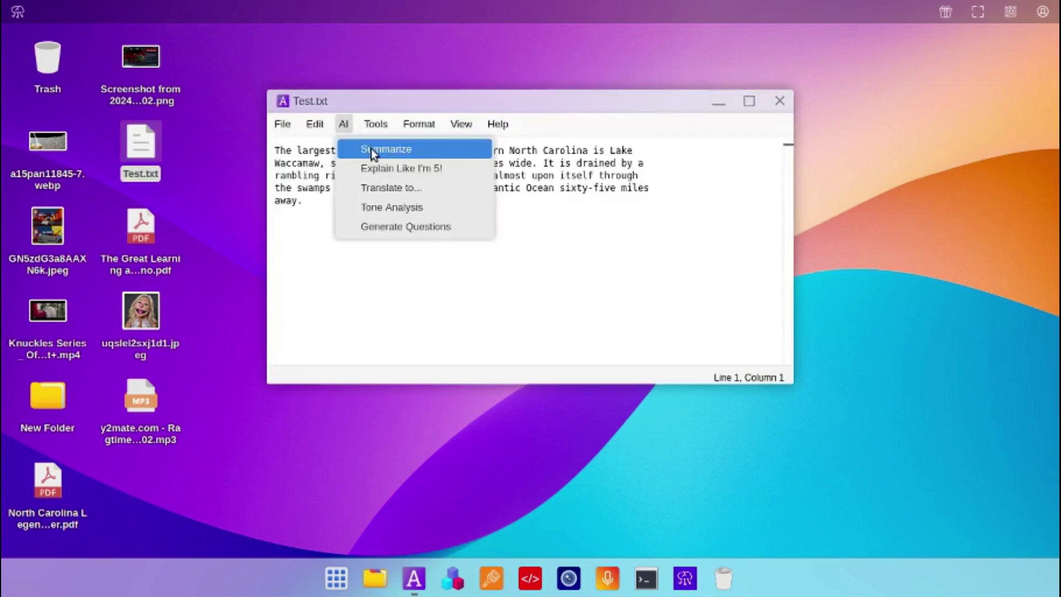
Summarize the passage in Test.txt with Notepad's AI and run a tone analysis on it.
click(370, 148)
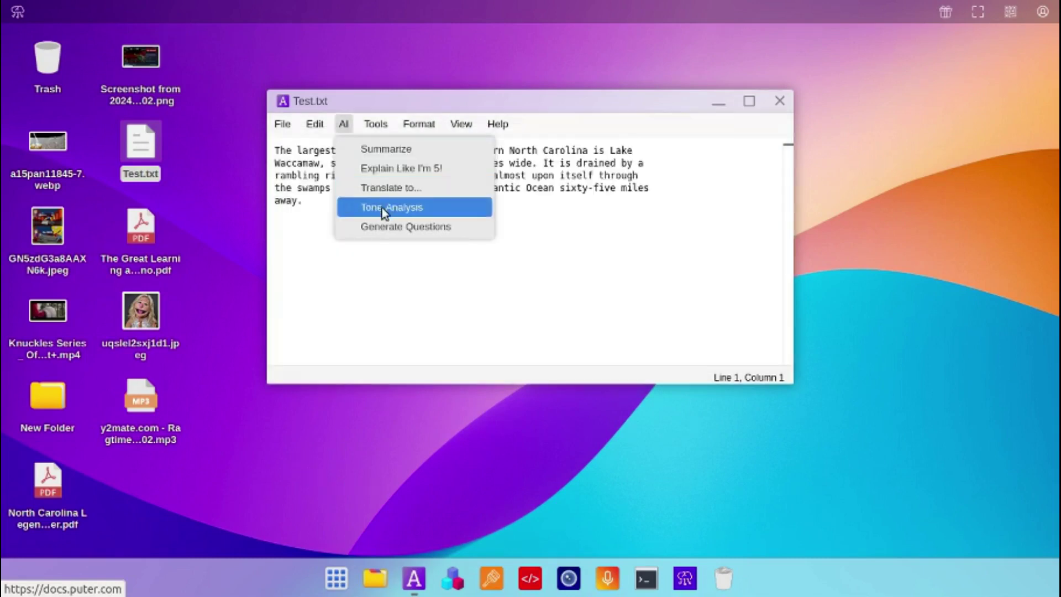
click(383, 208)
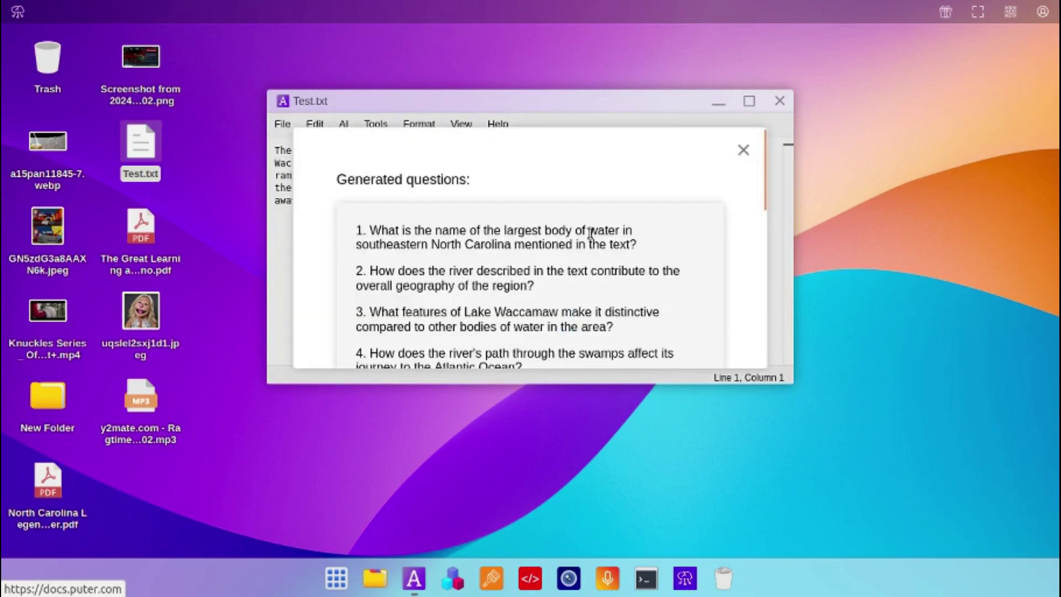
Read through the full list of AI-generated questions for Test.txt, and close the list and the document.
scroll(591, 233, down, 3)
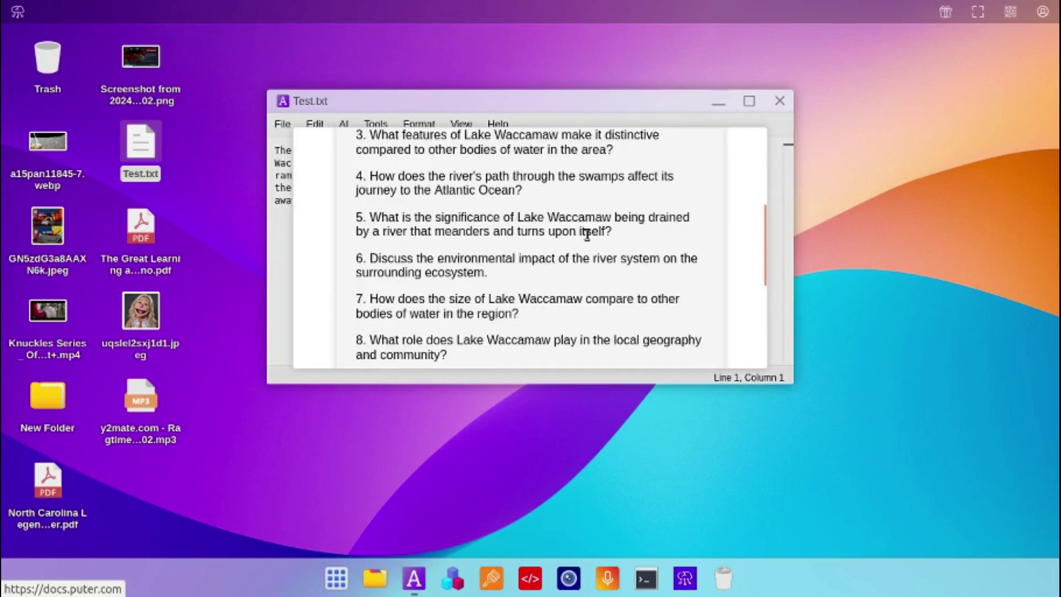
scroll(588, 235, down, 3)
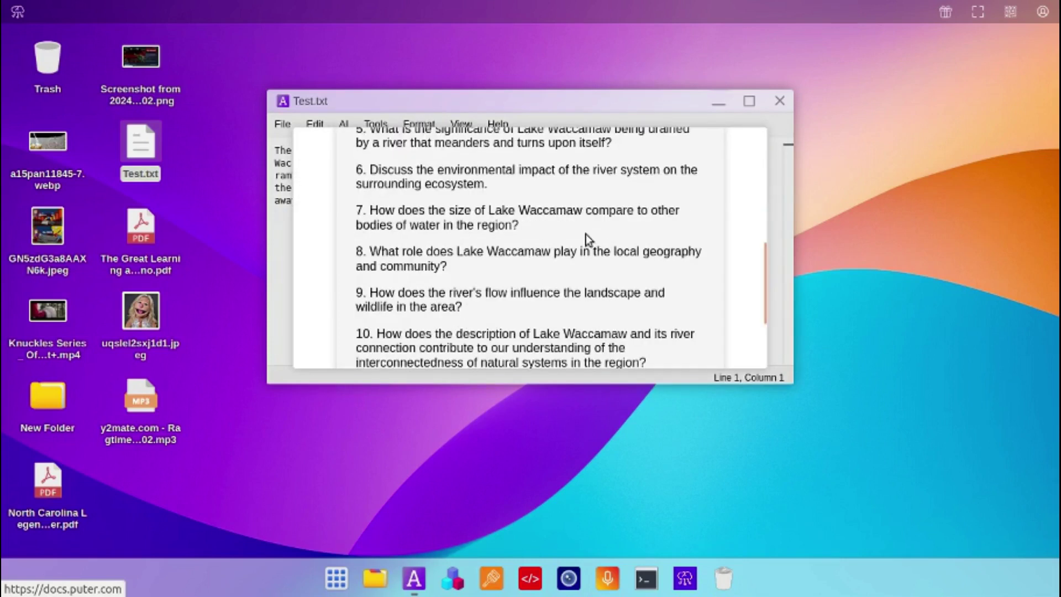
scroll(586, 233, down, 3)
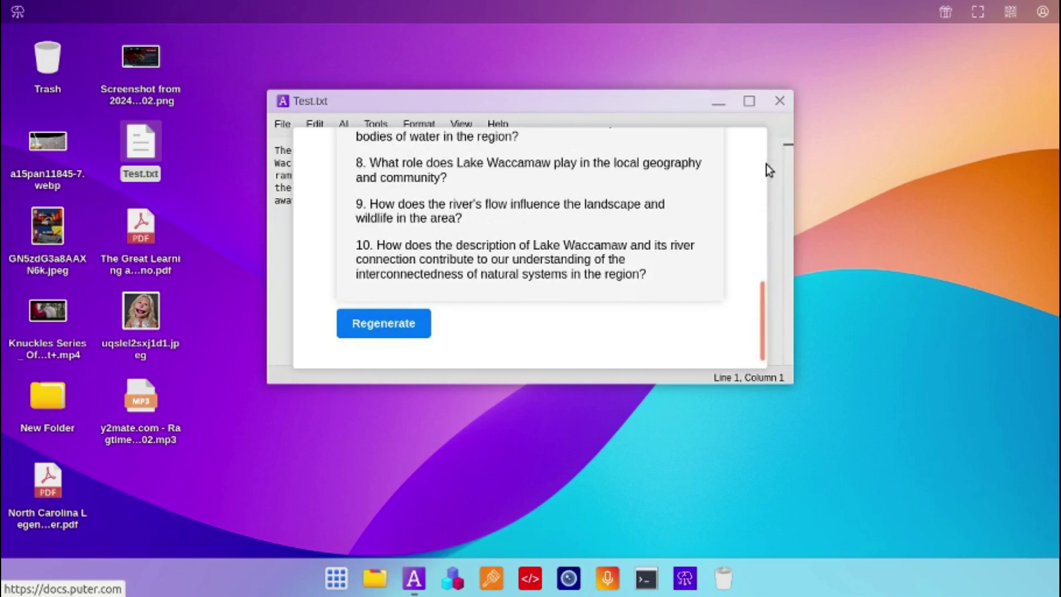
scroll(738, 203, up, 10)
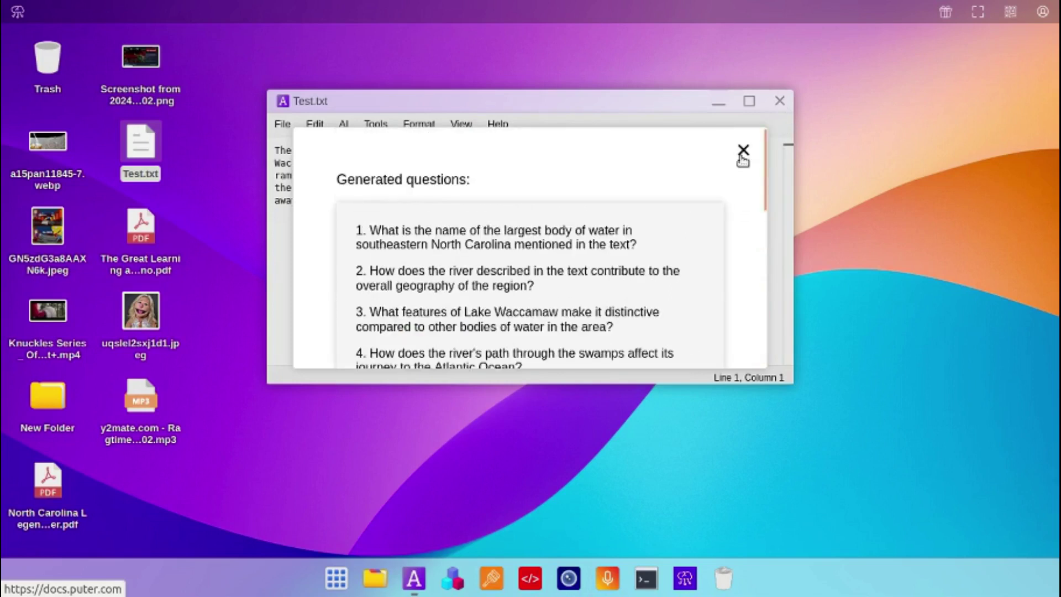
click(742, 151)
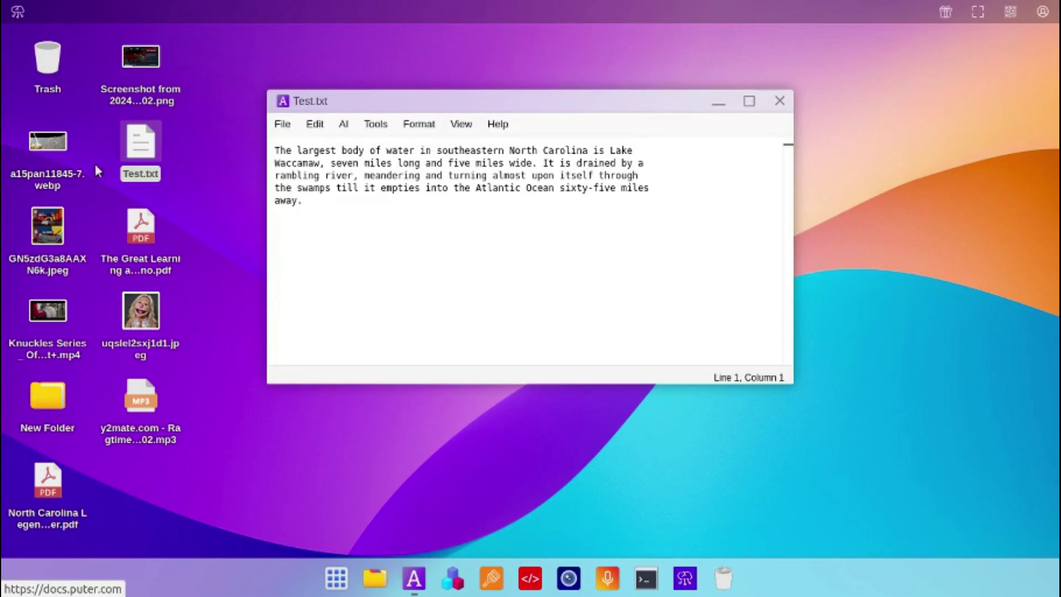
click(784, 101)
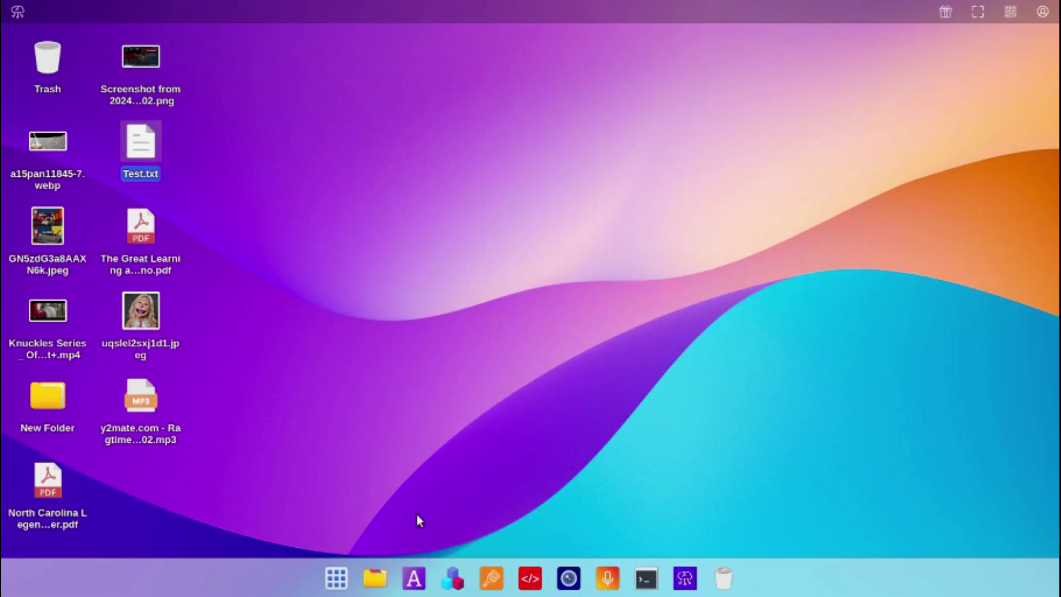
Open the App Center and look through its catalog of games and tools down to the WordPad row.
click(337, 578)
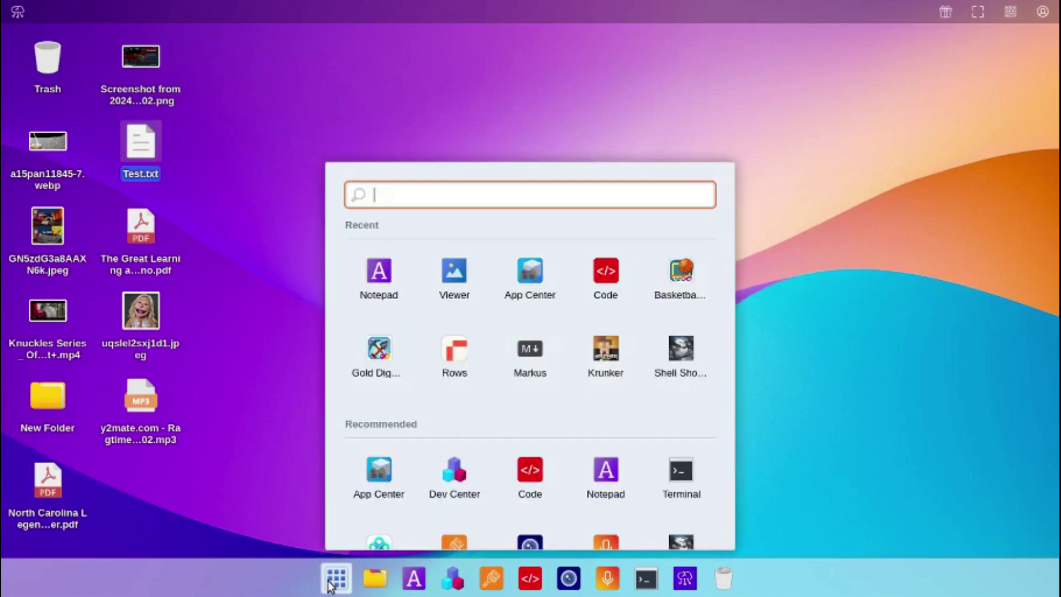
click(379, 474)
scroll(503, 332, down, 3)
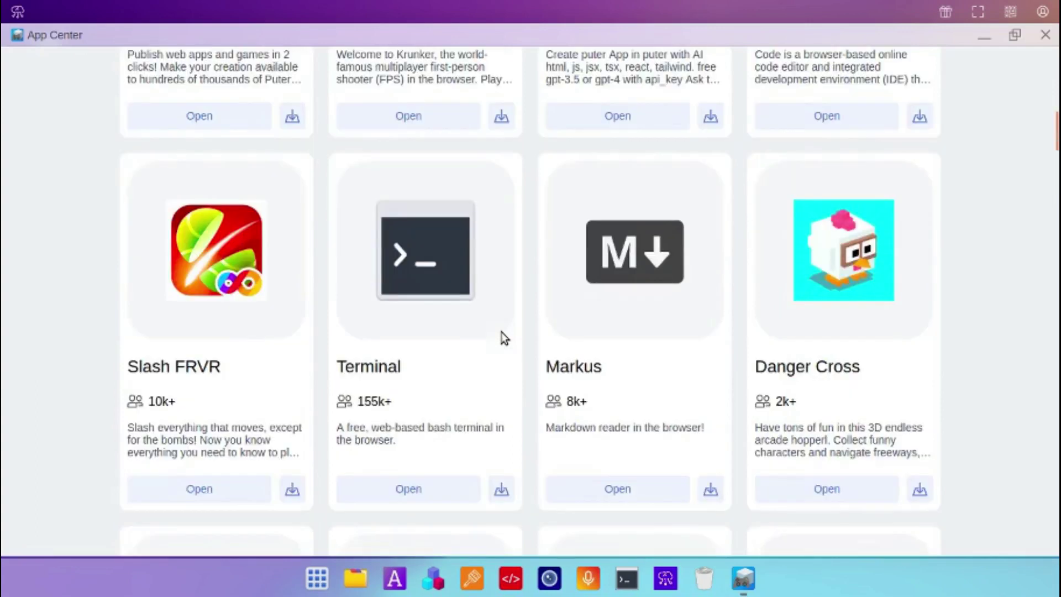
scroll(503, 333, down, 7)
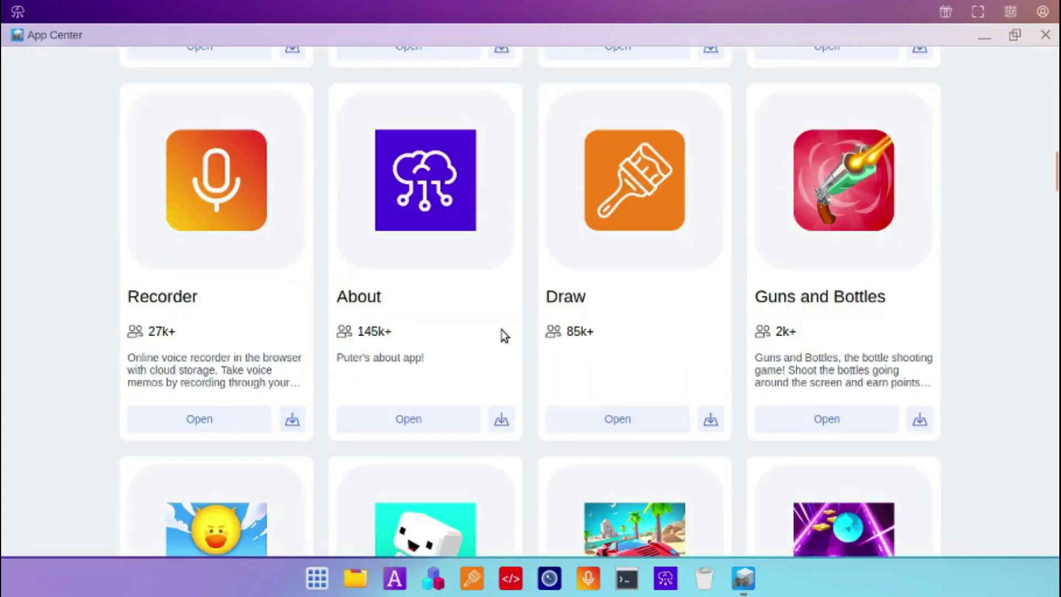
scroll(504, 335, down, 2)
scroll(504, 334, down, 5)
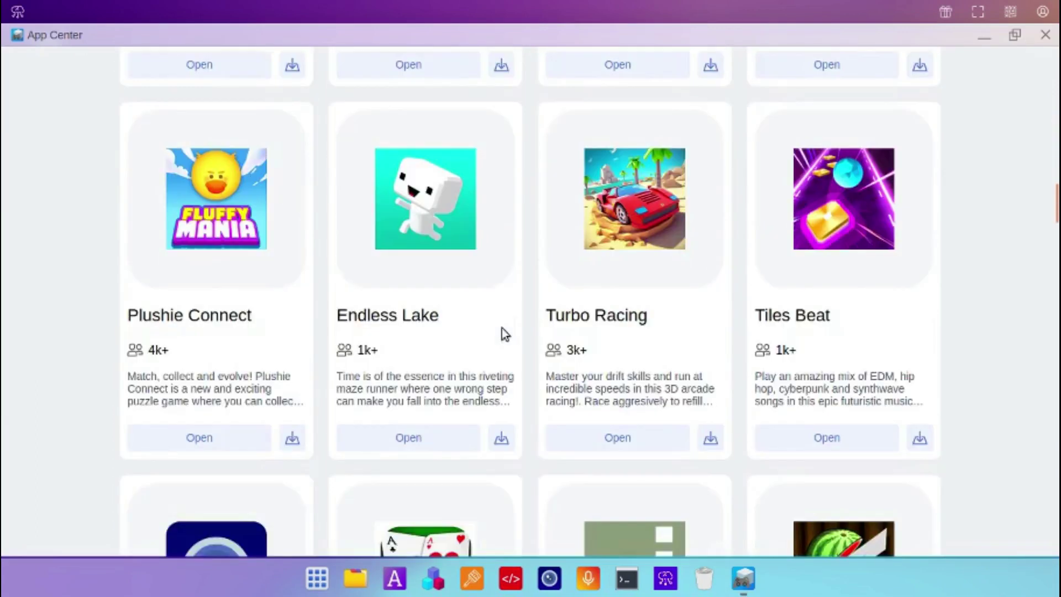
scroll(505, 334, down, 2)
scroll(504, 334, down, 3)
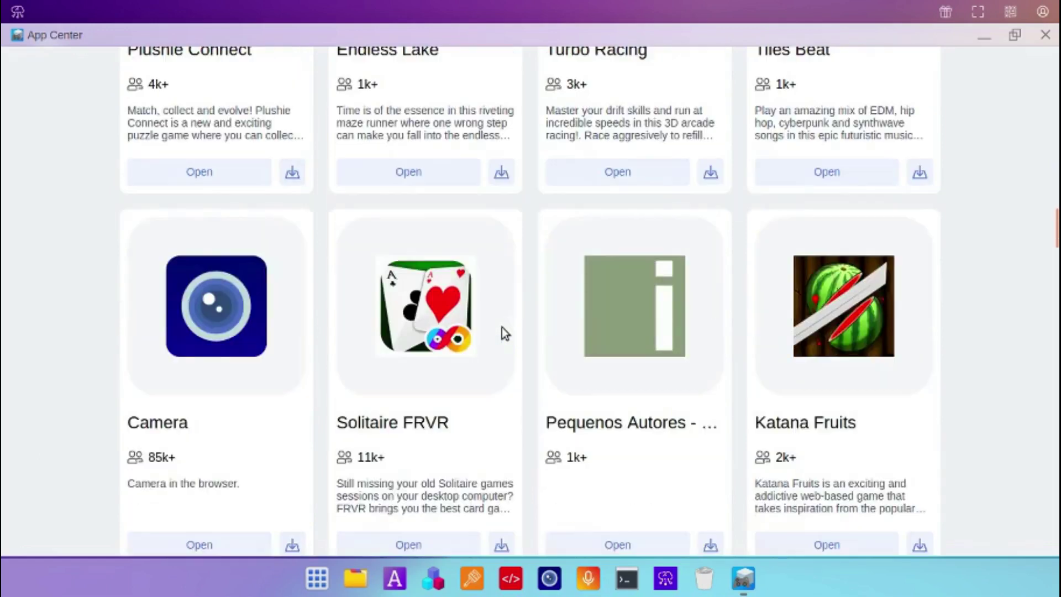
scroll(502, 327, down, 5)
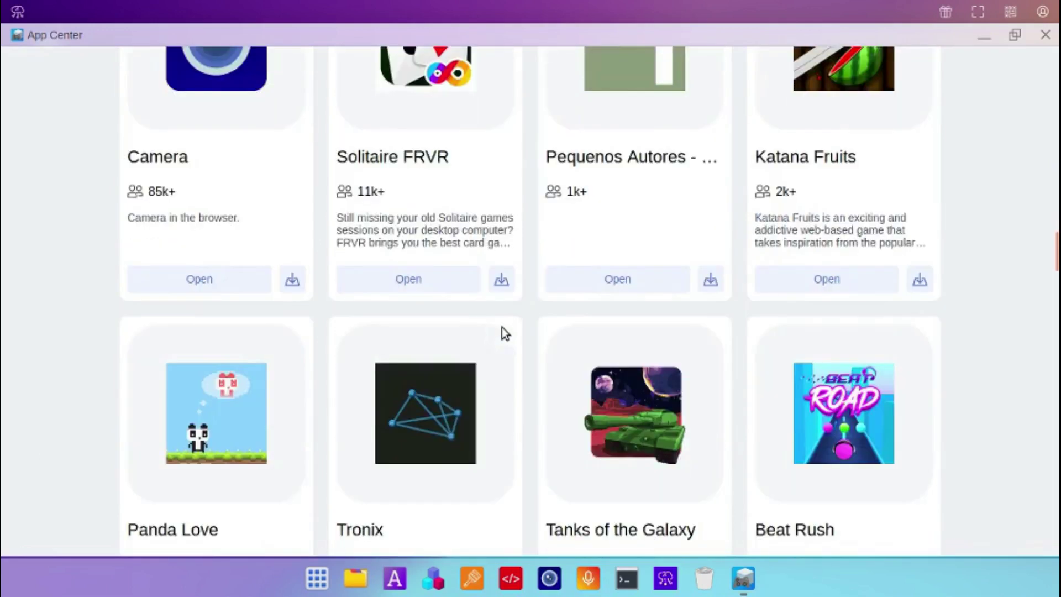
scroll(502, 327, down, 5)
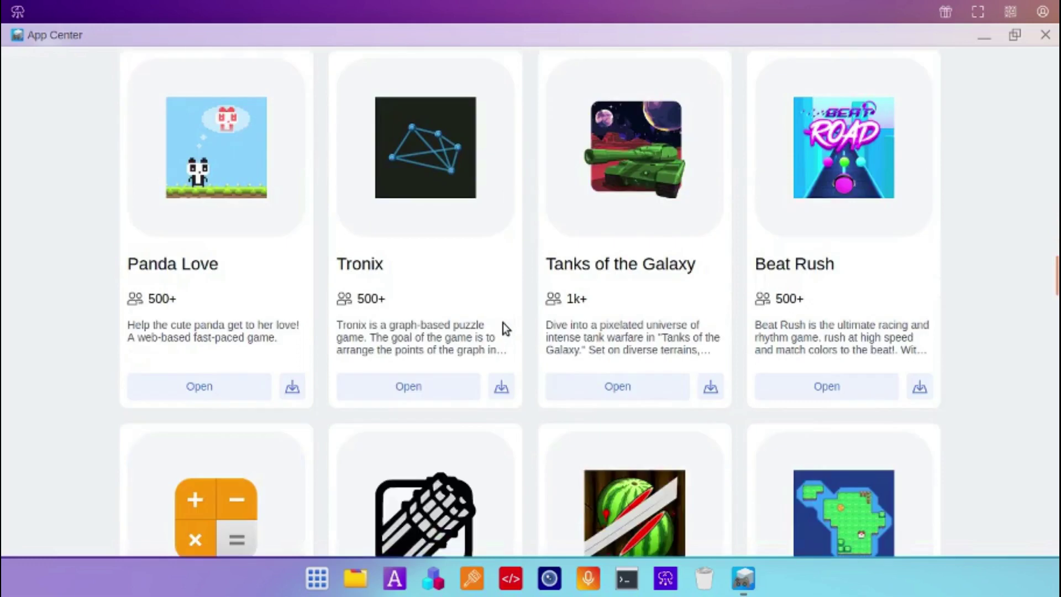
scroll(502, 323, down, 5)
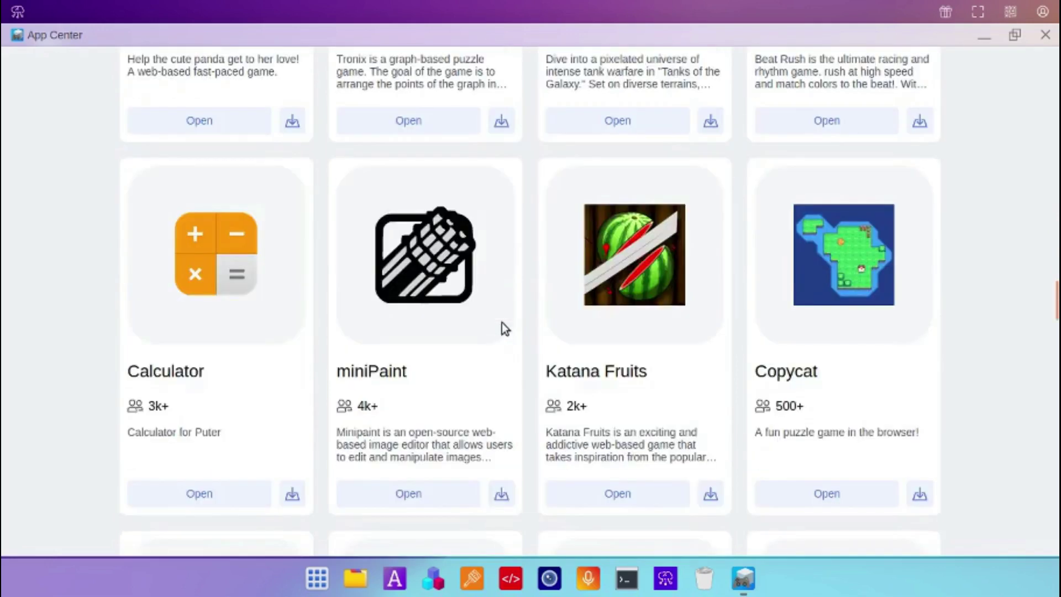
scroll(502, 323, down, 7)
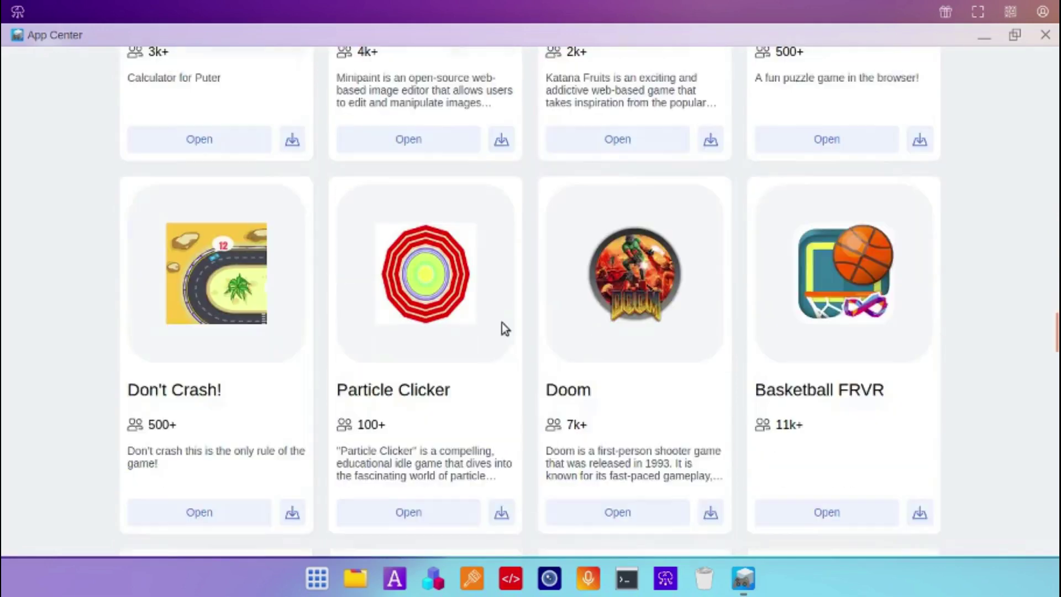
scroll(502, 323, down, 5)
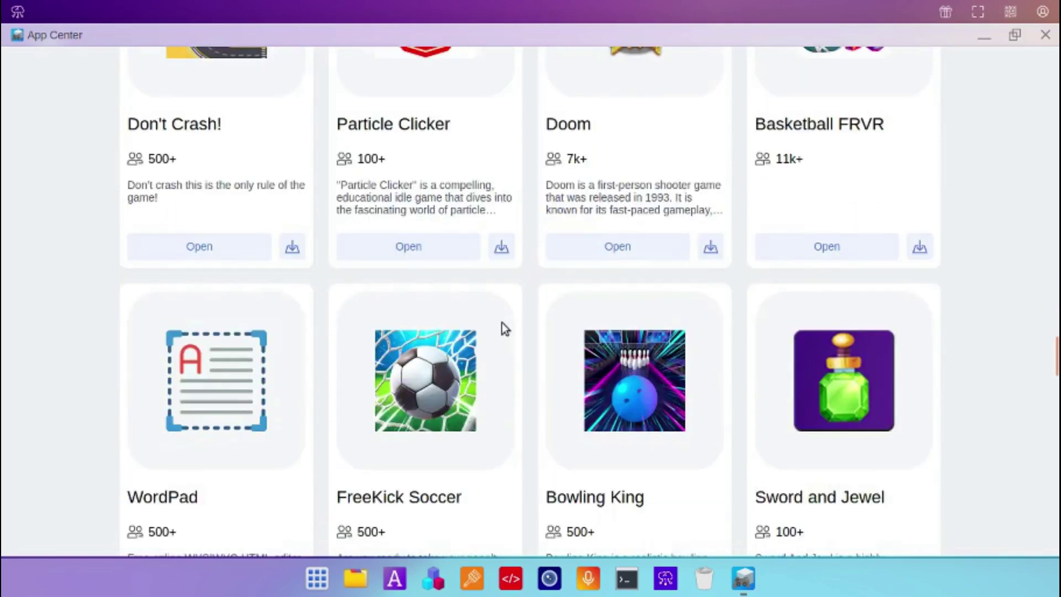
scroll(502, 323, down, 5)
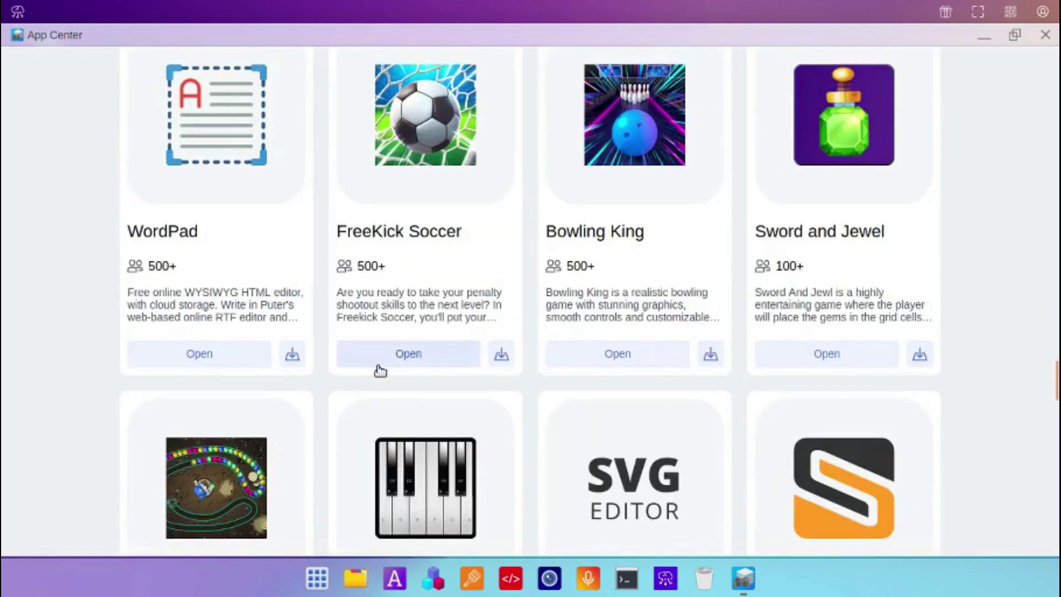
Add a WordPad shortcut to the desktop from the App Center and close the App Center.
click(293, 355)
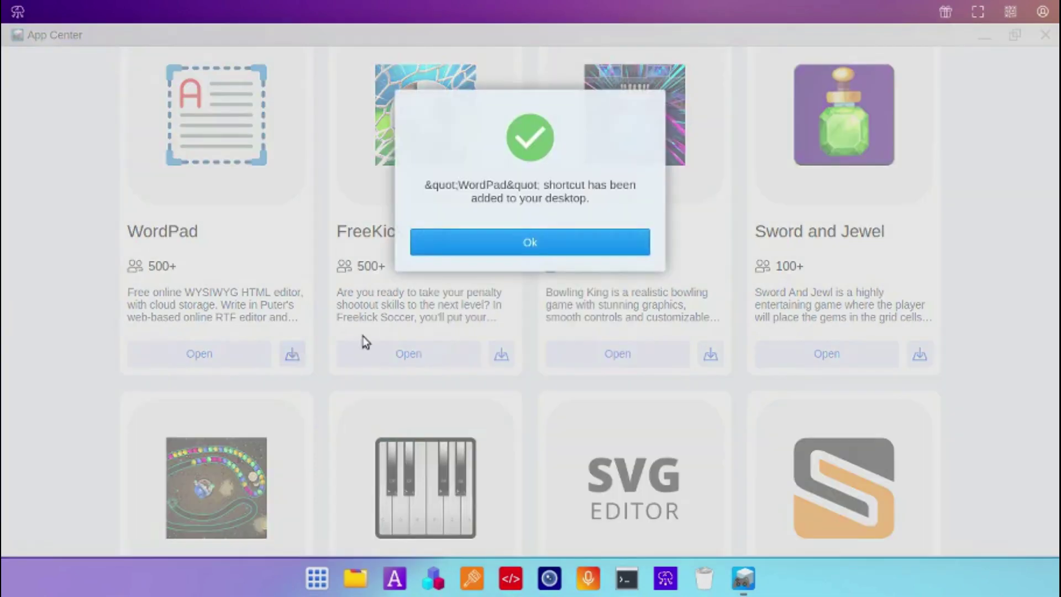
click(513, 245)
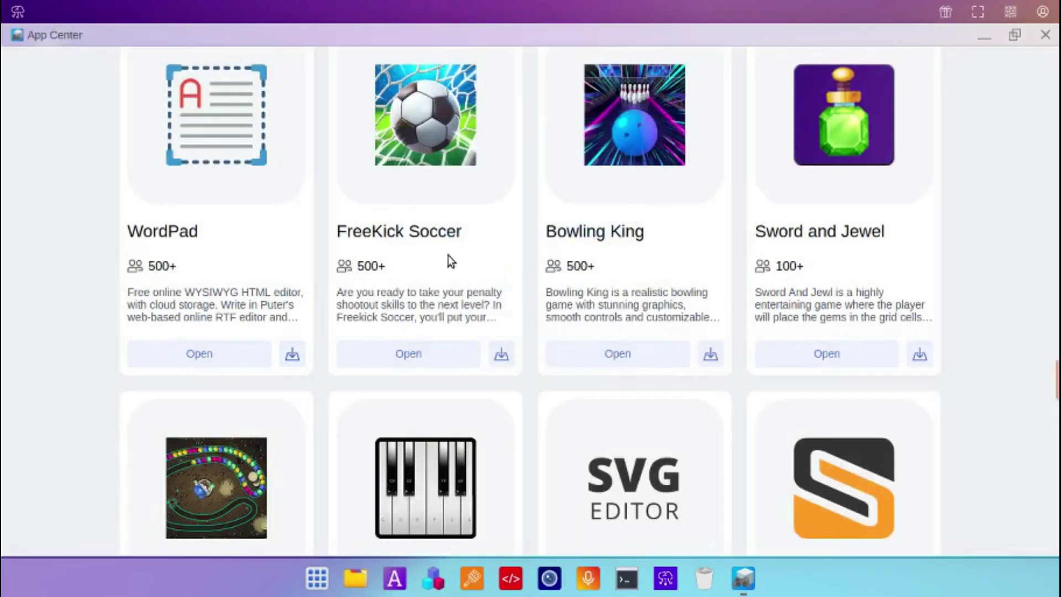
click(1046, 40)
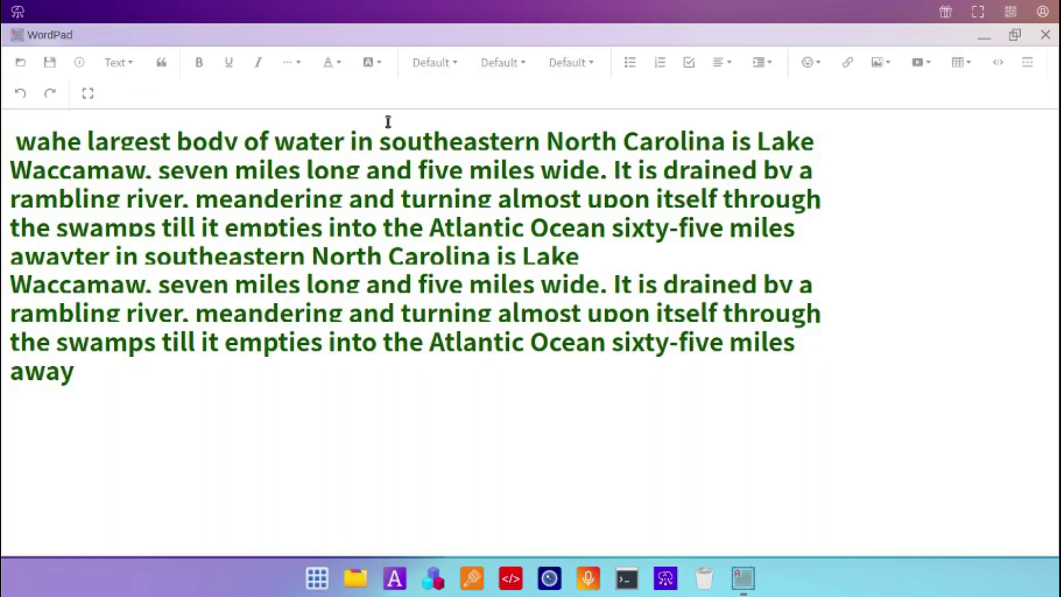
Add the line "The brub baer" below the green passage in the WordPad document, leaving a blank line between them.
click(87, 385)
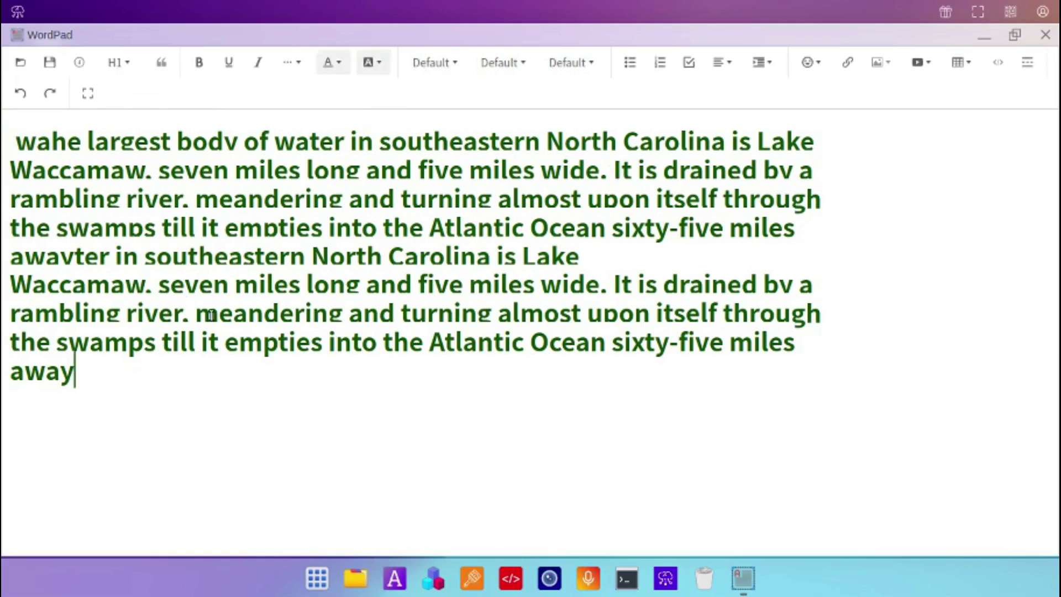
key(Return)
key(Return)
text(The brub baer)
Edit the misspelled word "brub" in the new WordPad line.
click(58, 440)
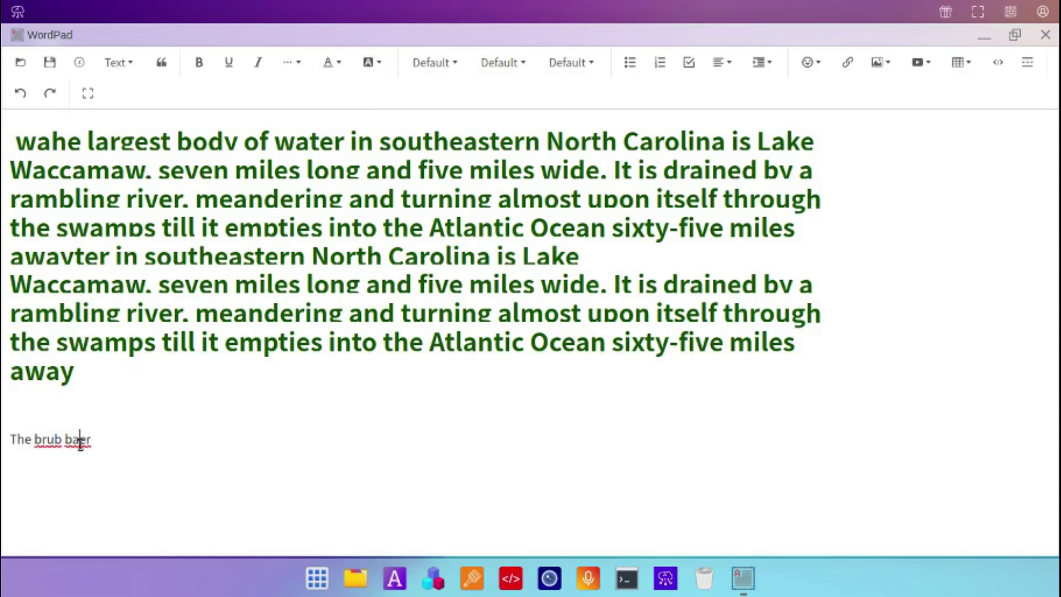
click(154, 128)
click(63, 441)
key(BackSpace)
key(BackSpace)
text(n)
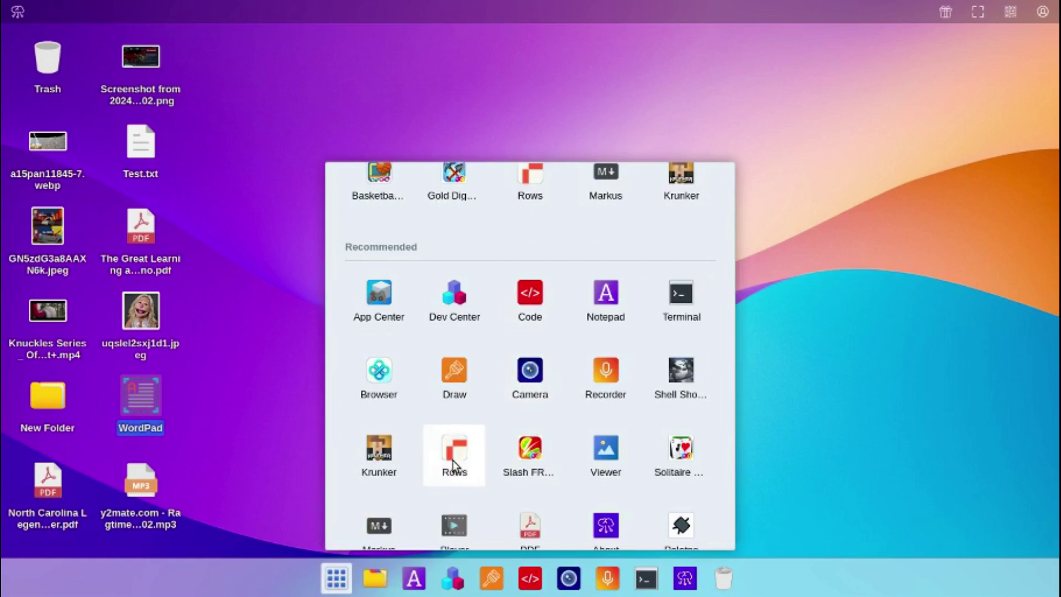
Launch the Rows app from the recommended apps and put the web browser back in full screen.
click(453, 460)
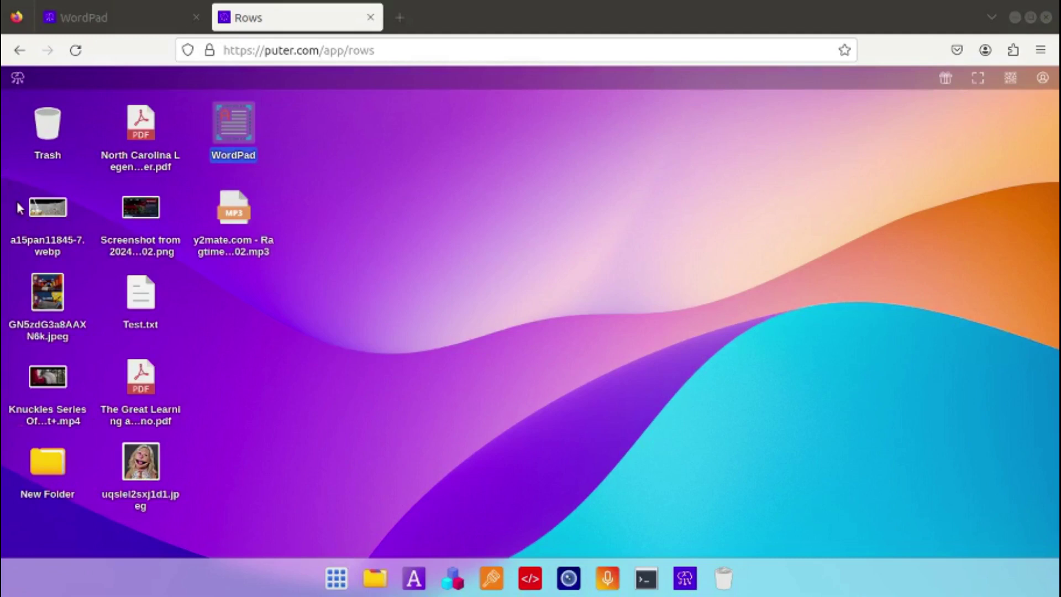
key(F11)
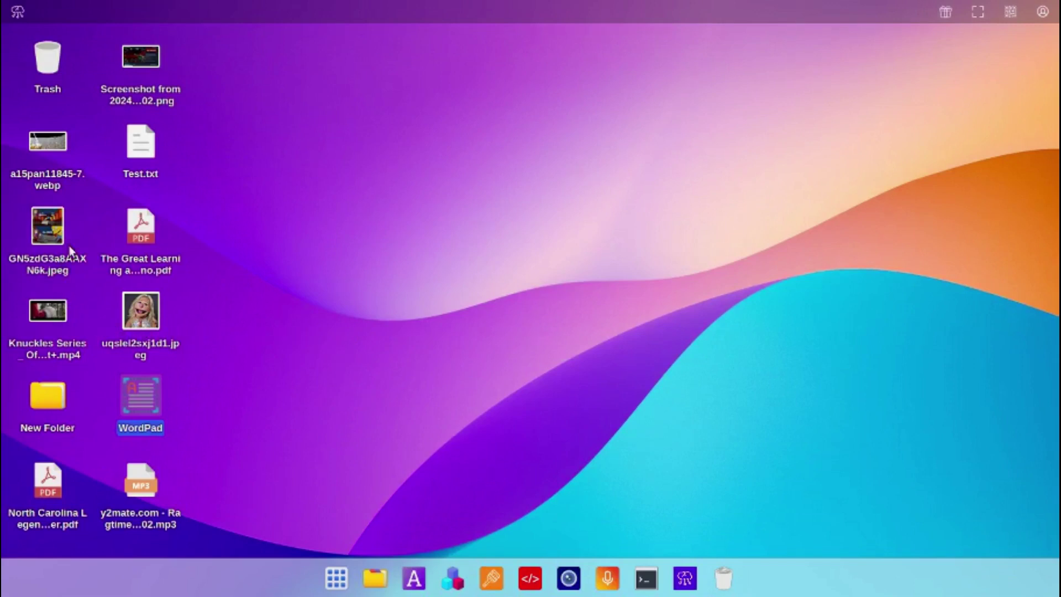
Open the North Carolina Legends PDF from the desktop, look through its opening pages, and close it.
click(38, 505)
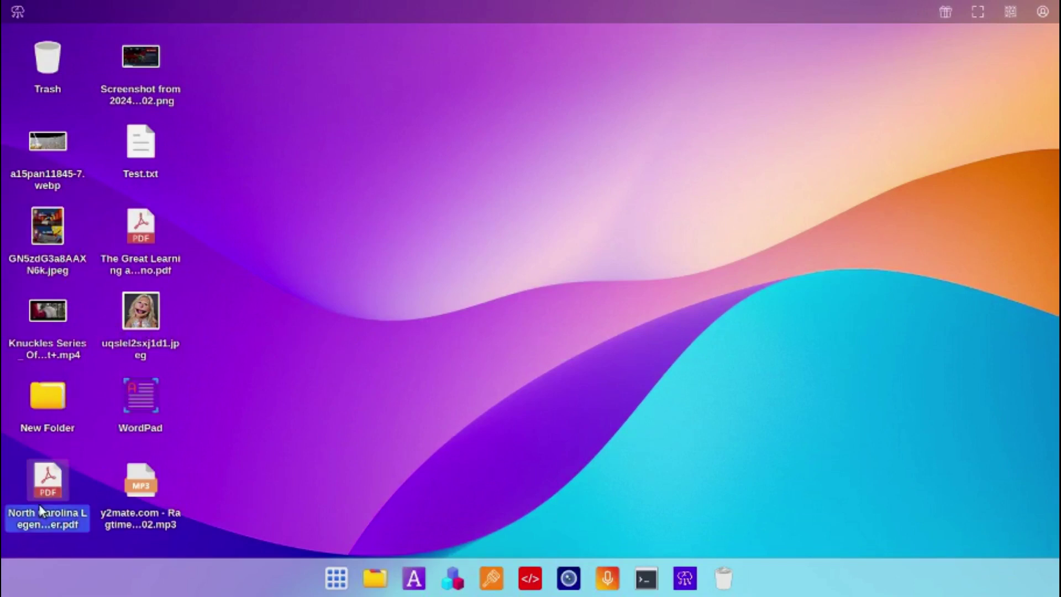
double_click(38, 505)
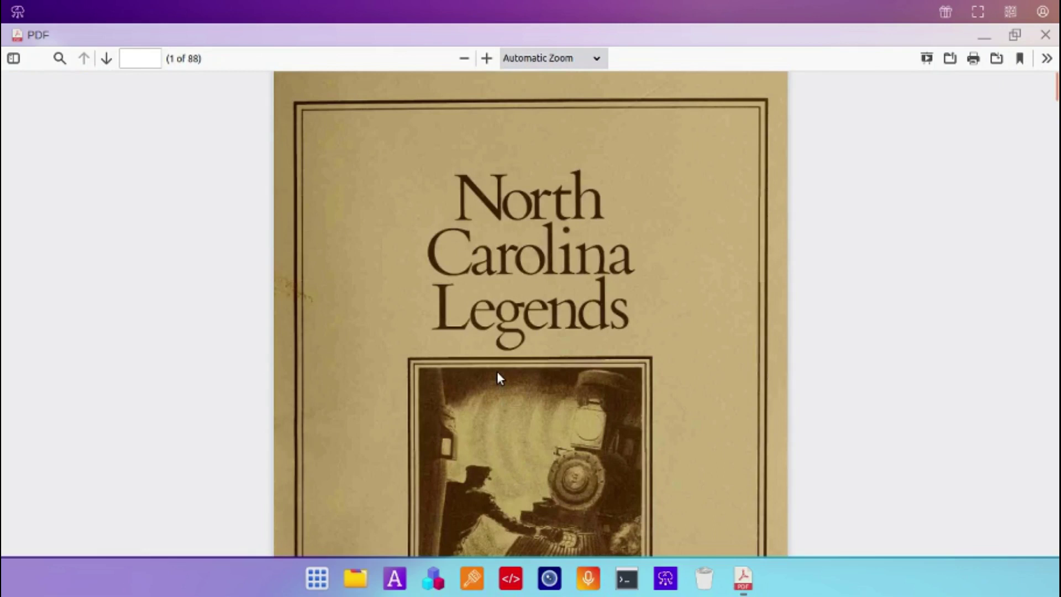
scroll(497, 373, down, 5)
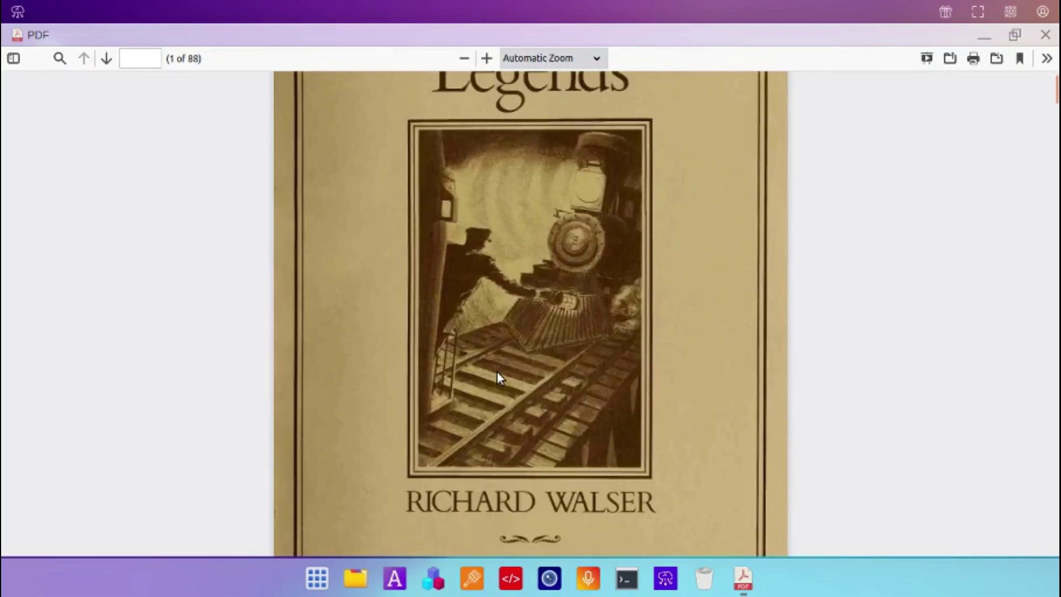
scroll(497, 373, down, 4)
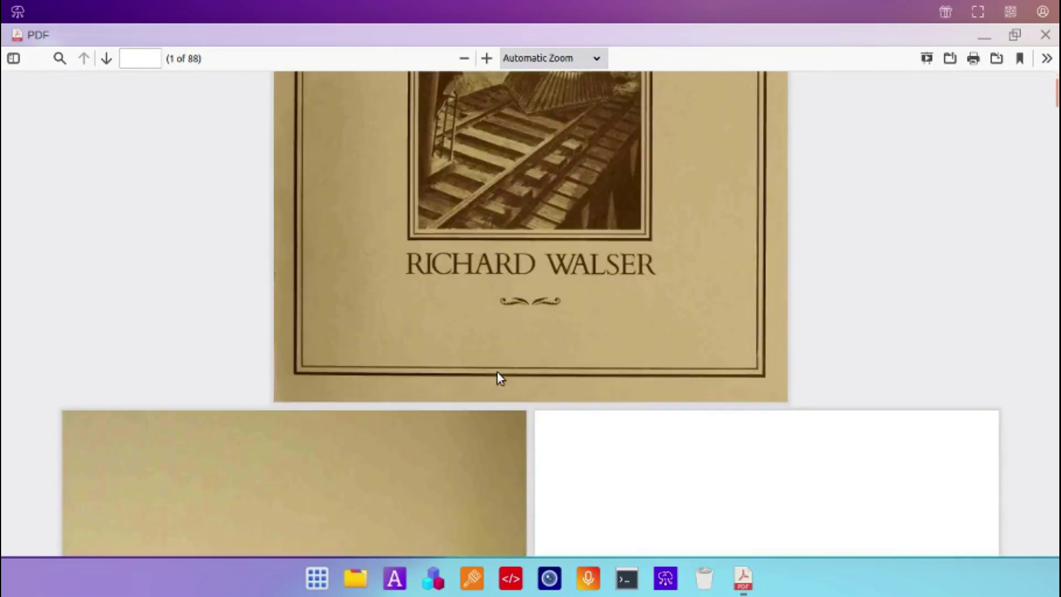
scroll(498, 373, down, 6)
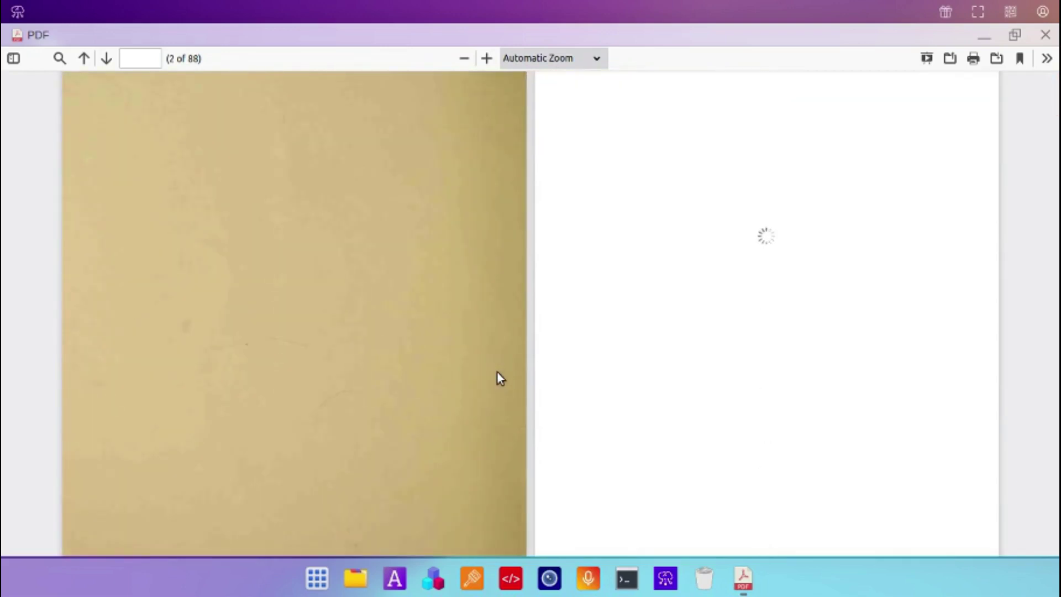
scroll(496, 372, down, 2)
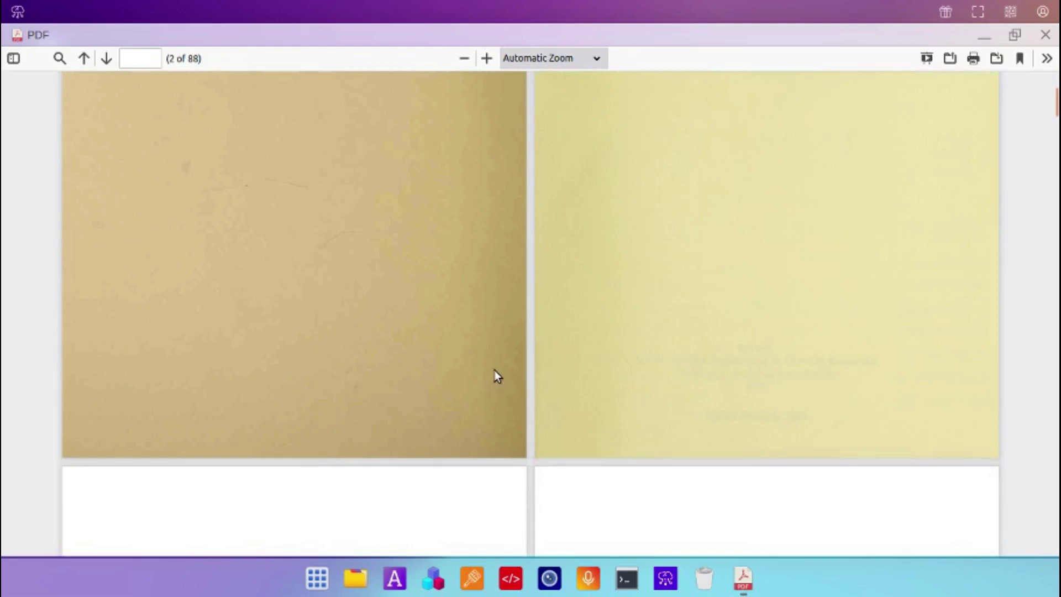
click(1047, 59)
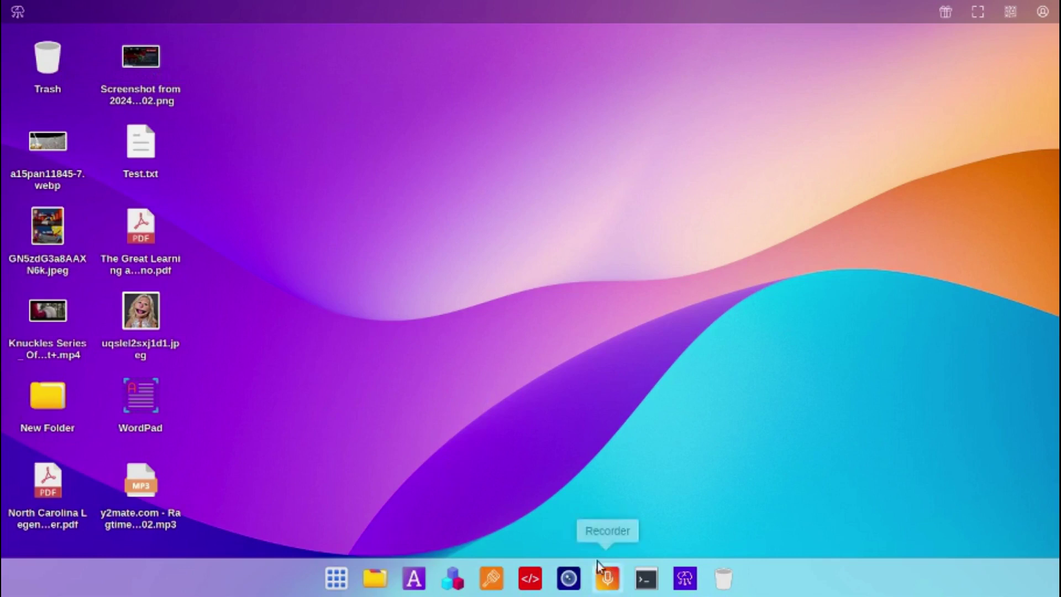
Launch the Browser app from the recent apps and accept the CloudTabs connection notice.
click(332, 579)
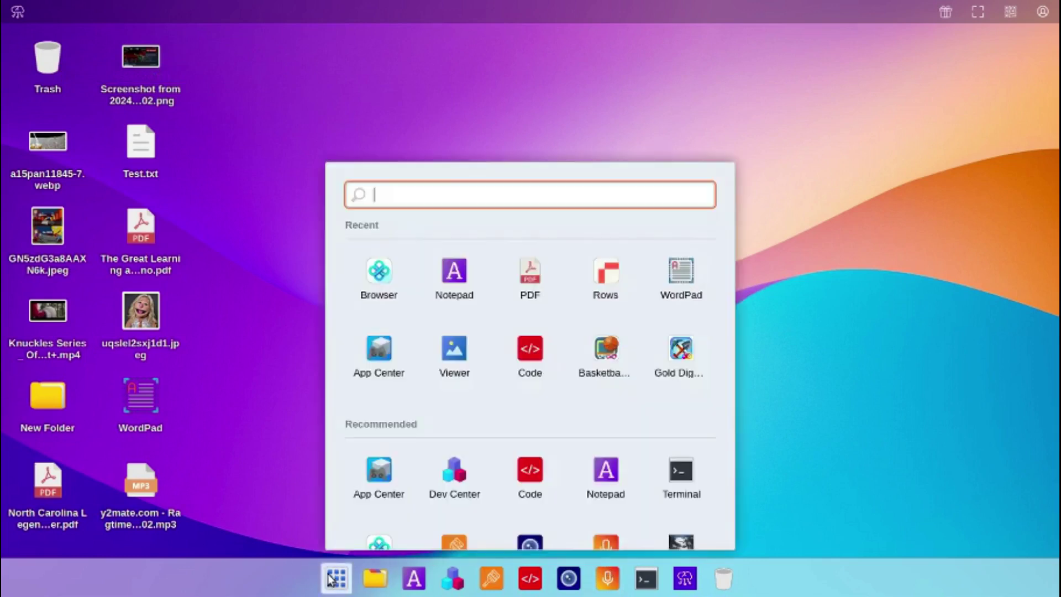
click(364, 269)
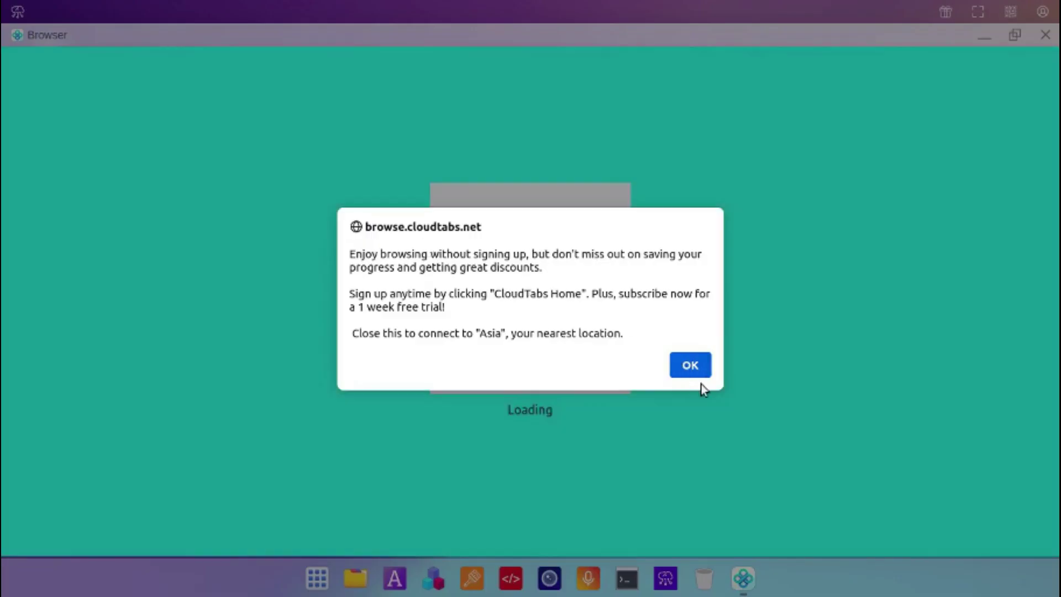
click(697, 373)
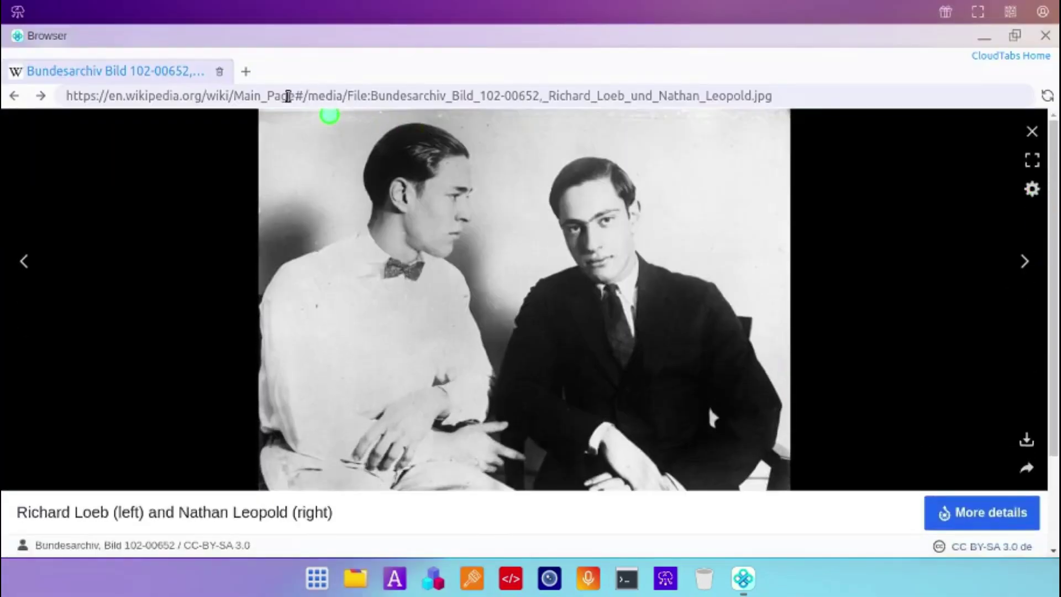
Look up wikipedia.org in the Browser app and open the English Wikipedia main page from the Wikipedia portal.
triple_click(287, 96)
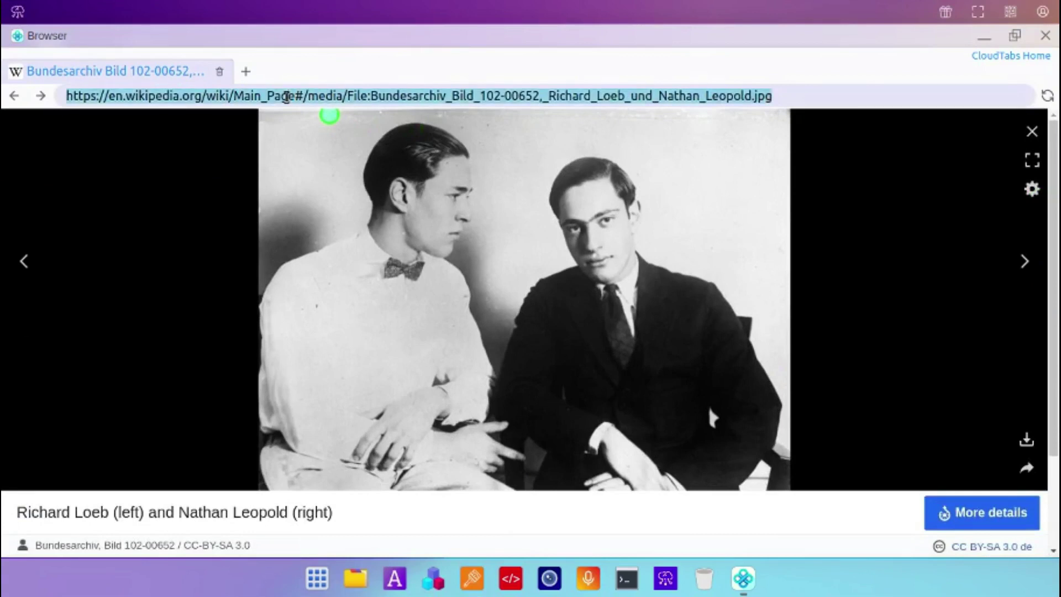
text(wikip)
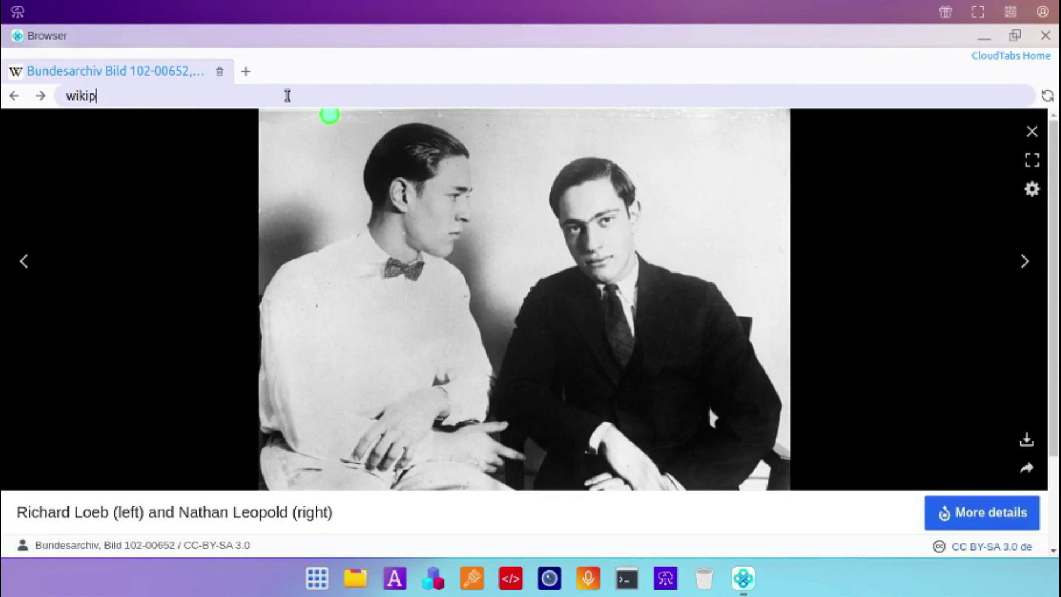
text(edia.org)
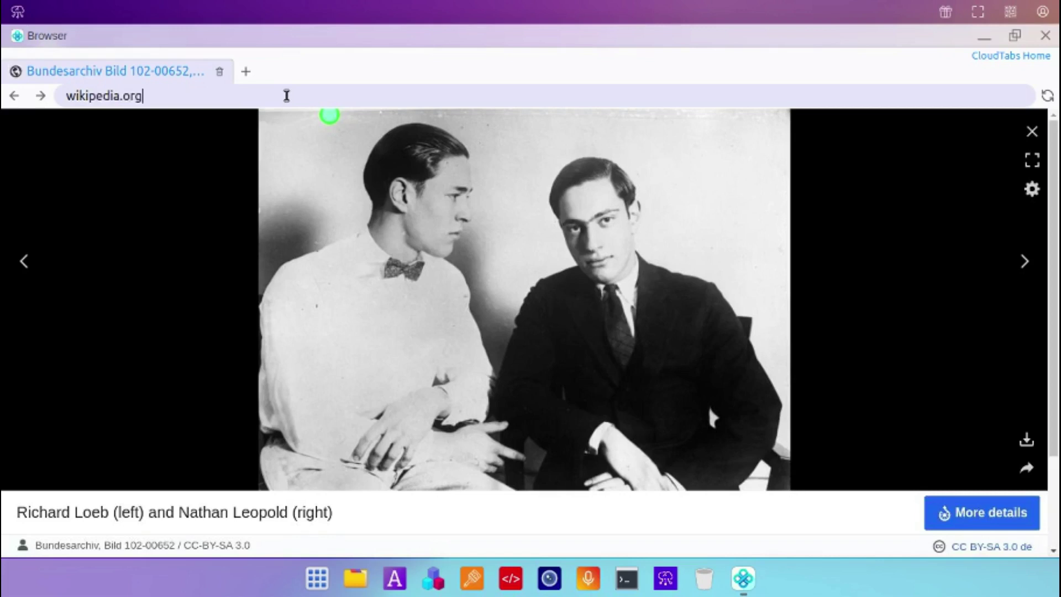
key(Return)
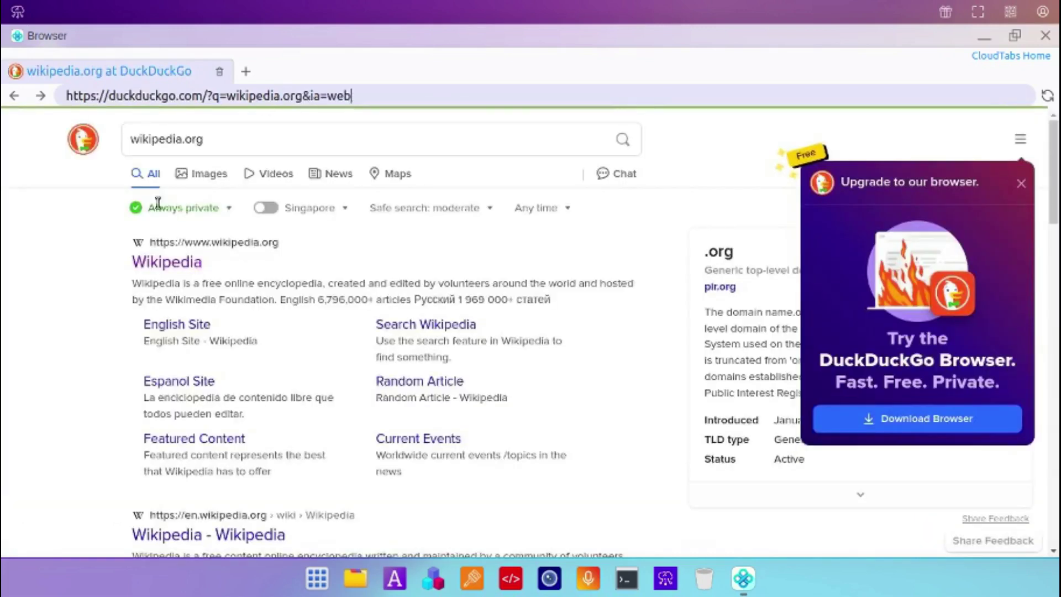
click(147, 260)
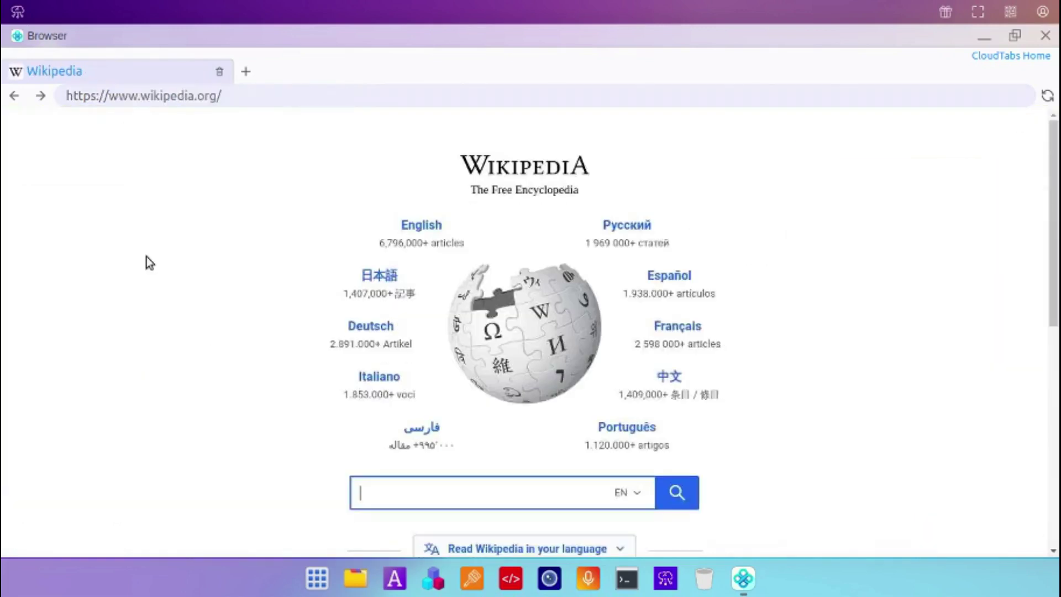
click(432, 236)
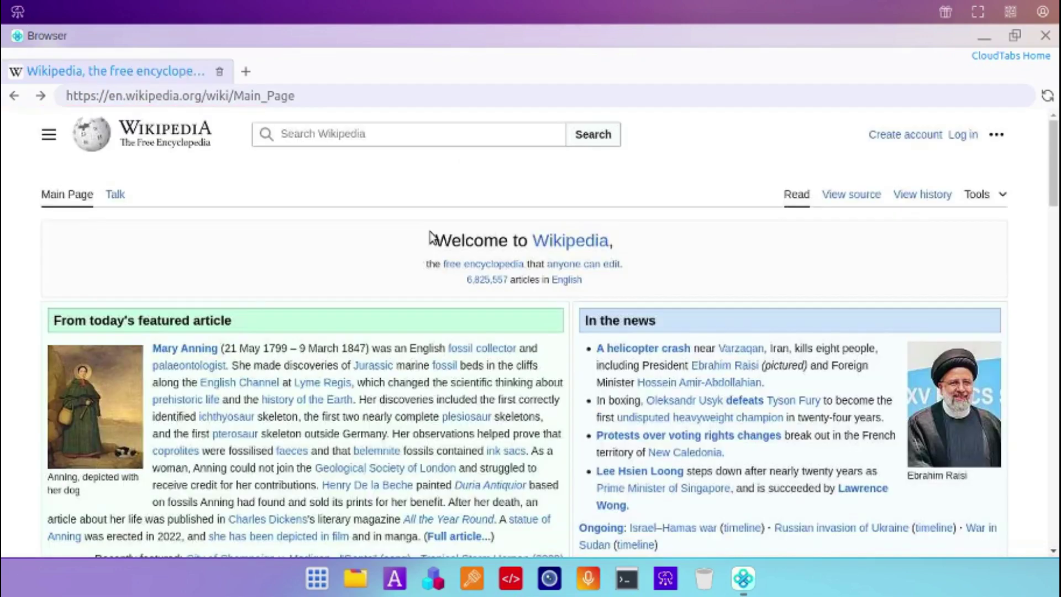
Browse the English Wikipedia main page from the featured article down past today's featured picture.
click(371, 269)
scroll(359, 279, down, 3)
scroll(359, 278, down, 3)
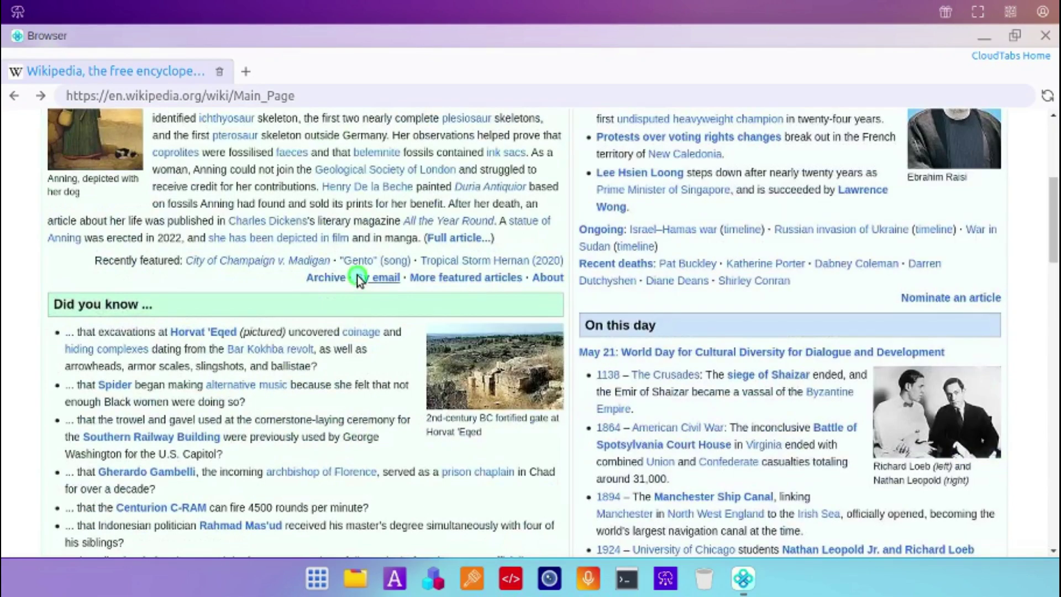
scroll(357, 275, down, 3)
scroll(358, 275, down, 6)
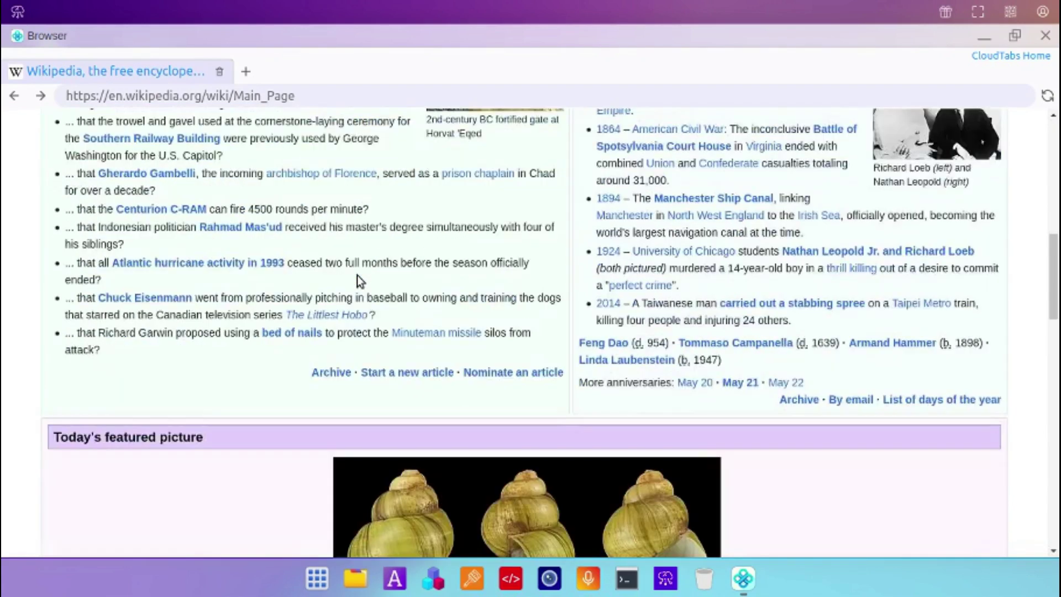
scroll(357, 275, down, 3)
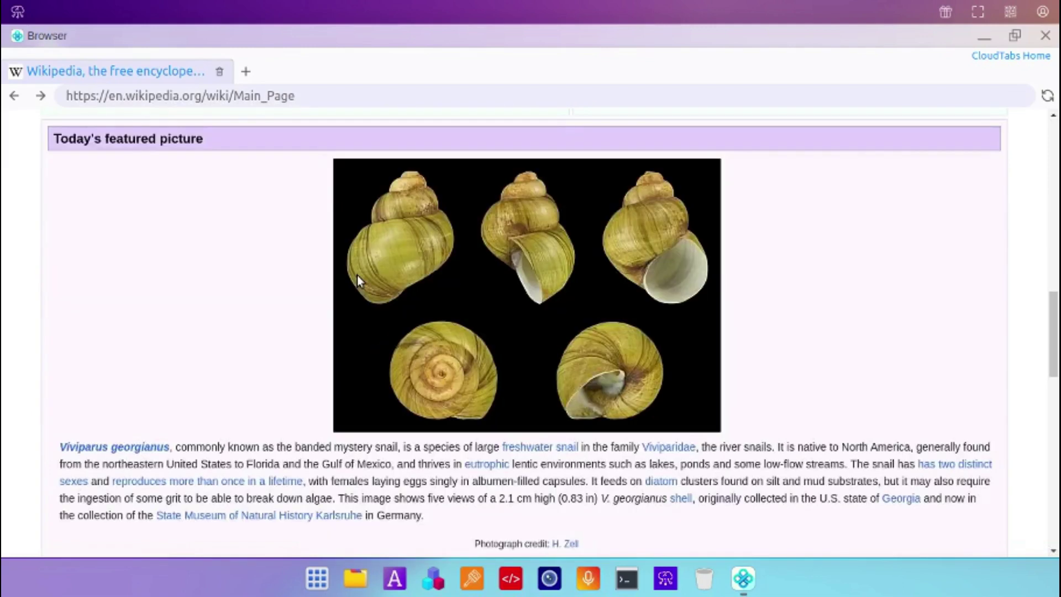
scroll(357, 275, down, 6)
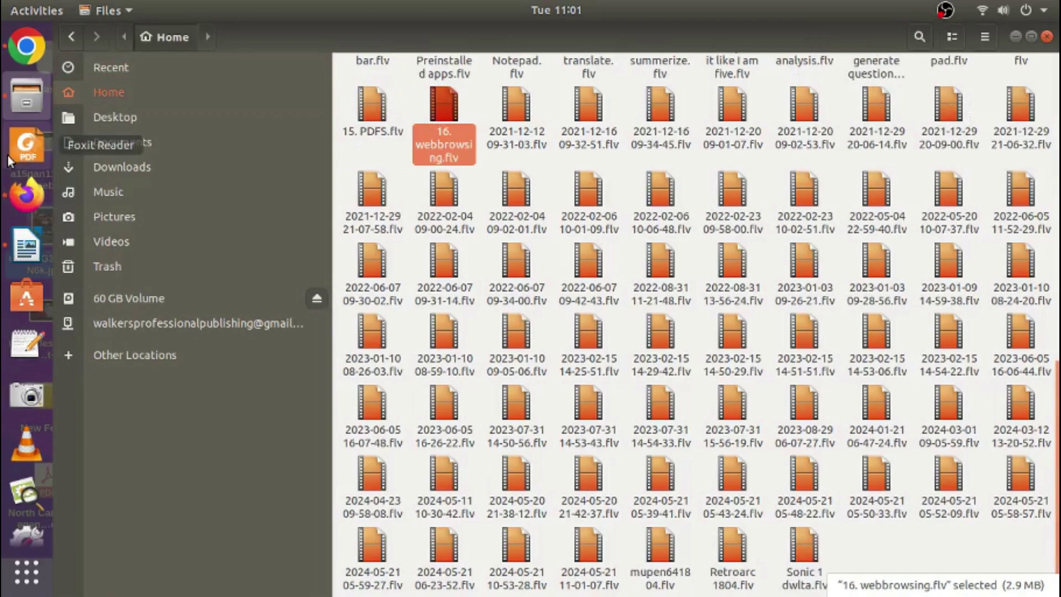
Switch from the file manager back to the Puter desktop in Firefox and open the GN5zdG3a8AAXN6k.jpeg image.
click(21, 200)
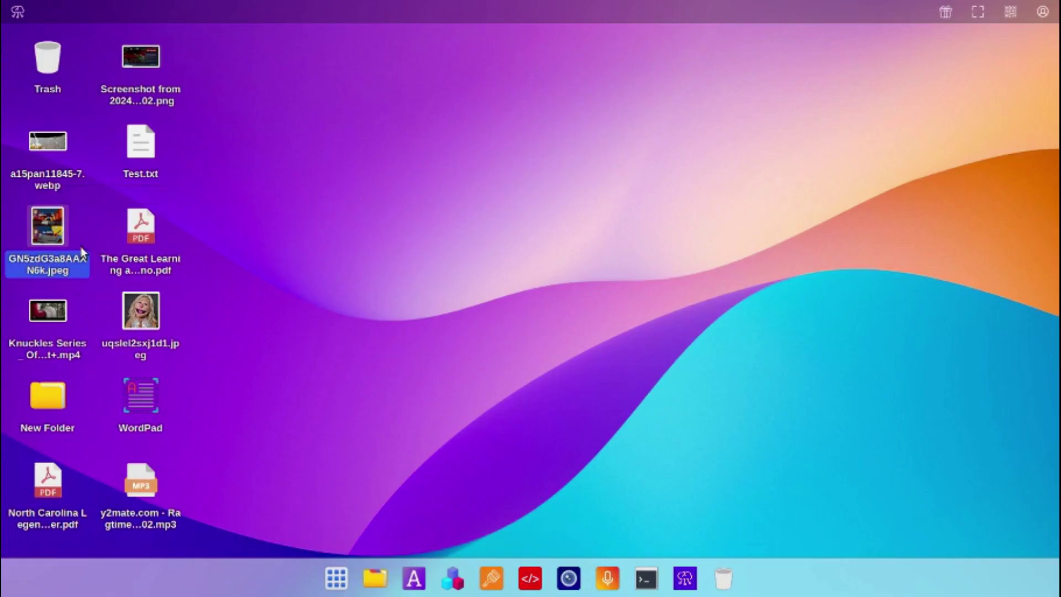
double_click(48, 233)
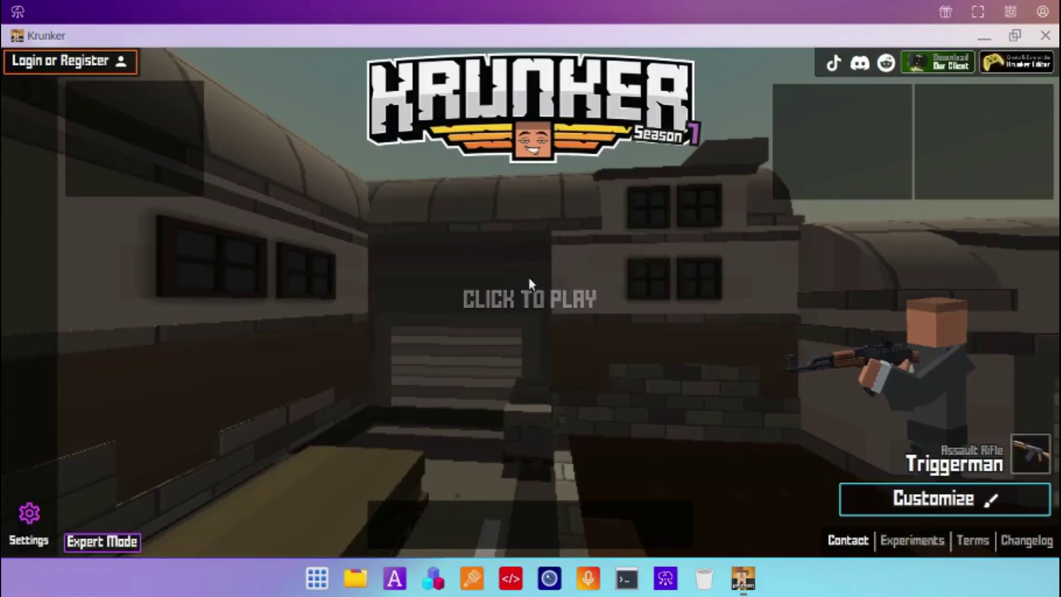
Start a Krunker match, move the character forward and fire the assault rifle.
click(528, 277)
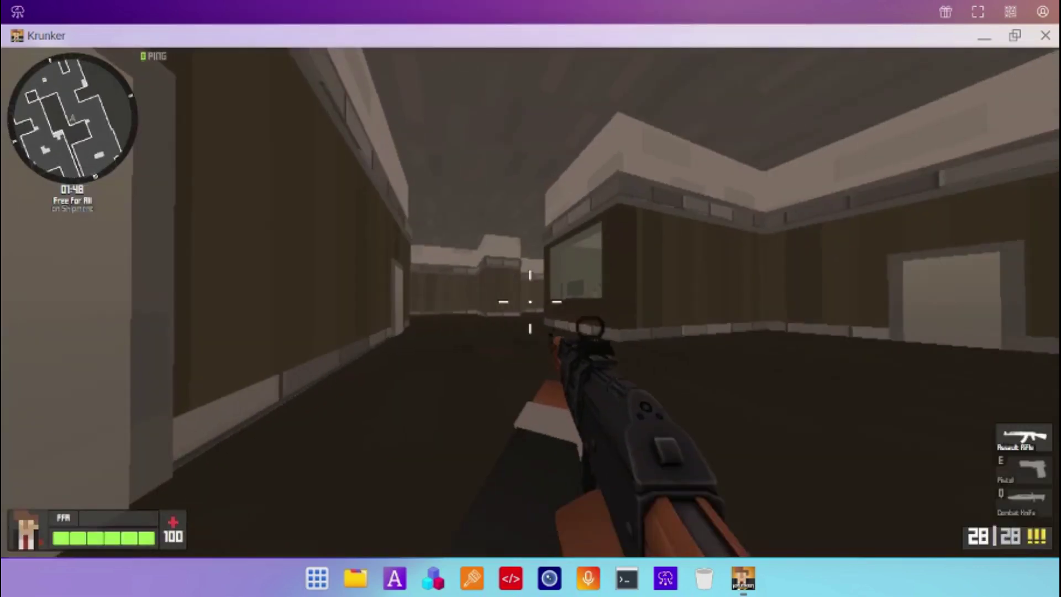
key(w)
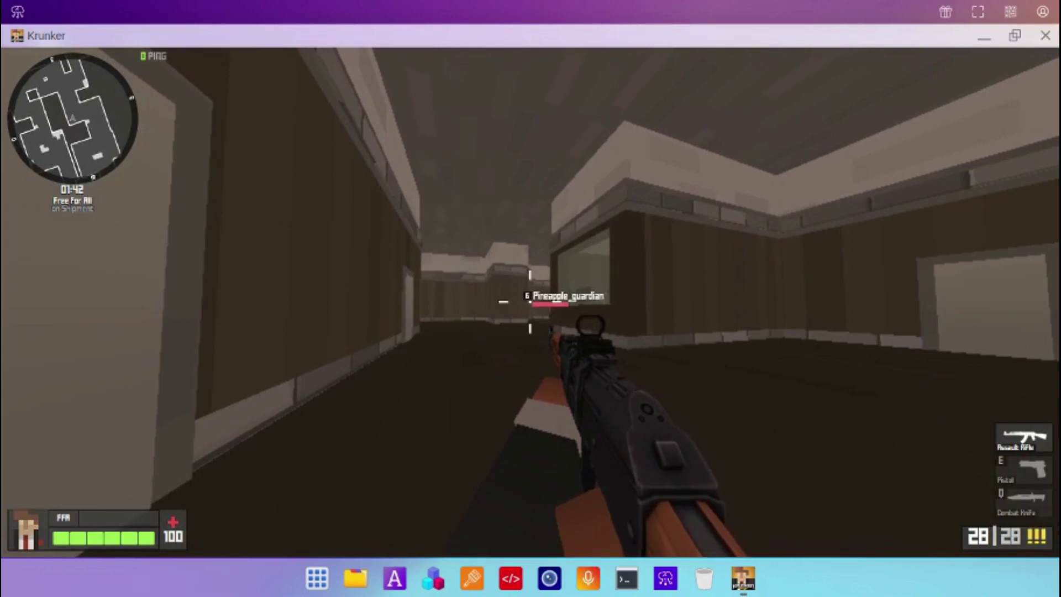
click(530, 302)
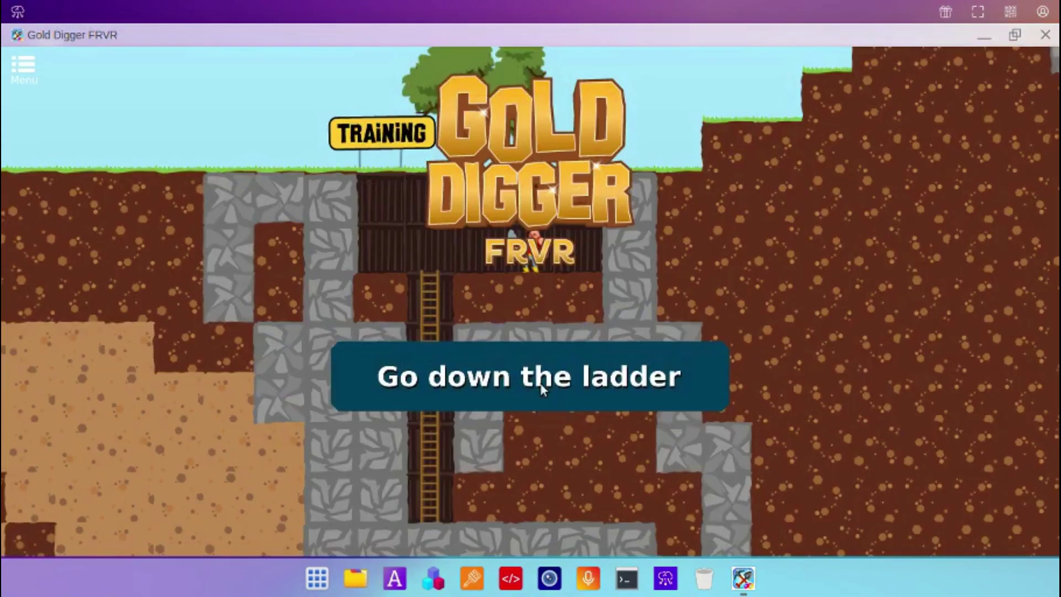
Climb down the ladder in the Gold Digger FRVR training, push the marked rock into the row and step back.
key(Left)
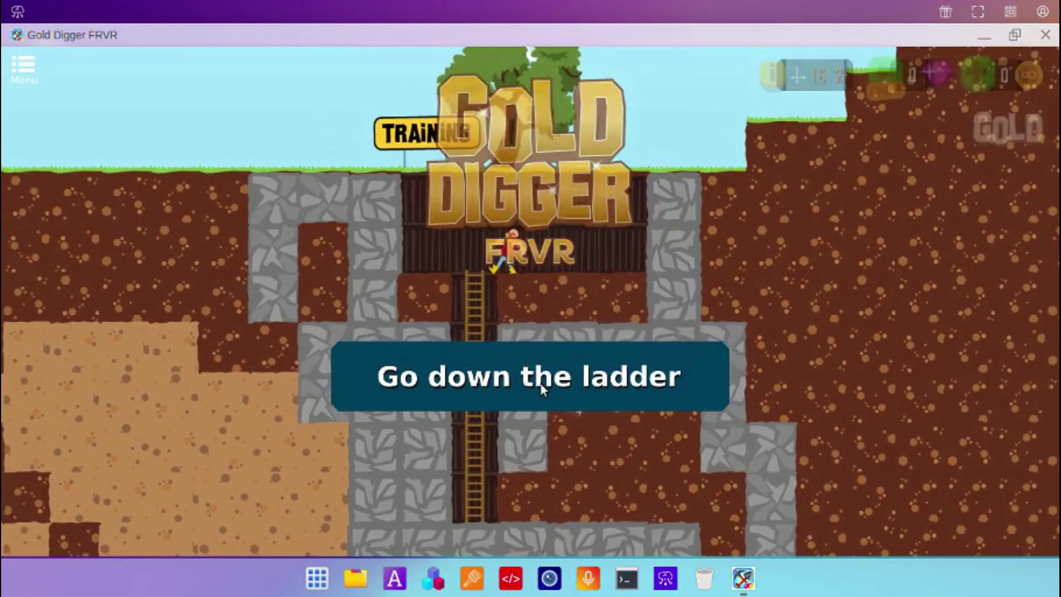
key(Down)
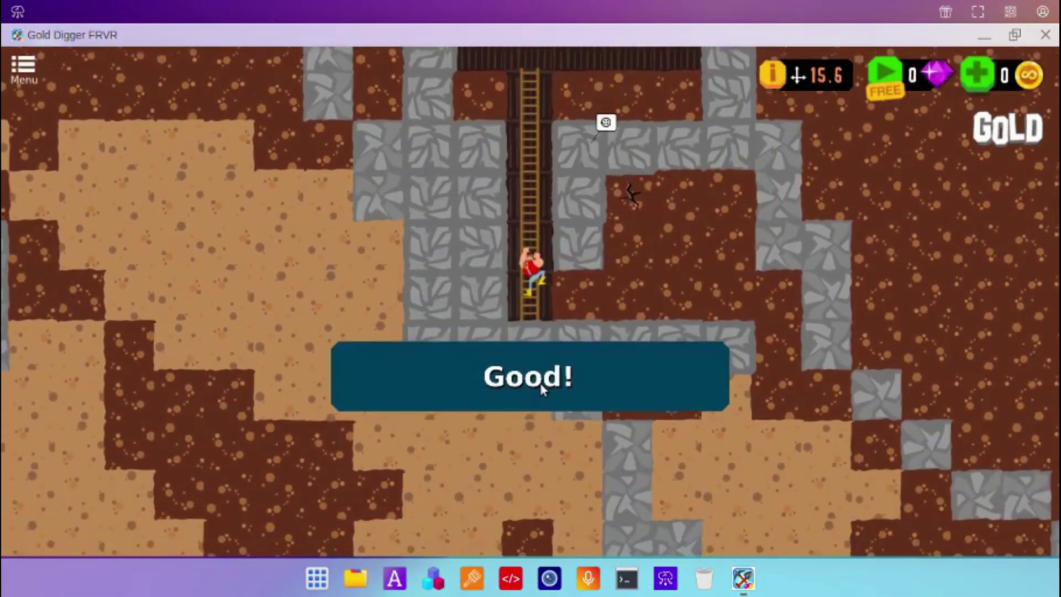
key(Right)
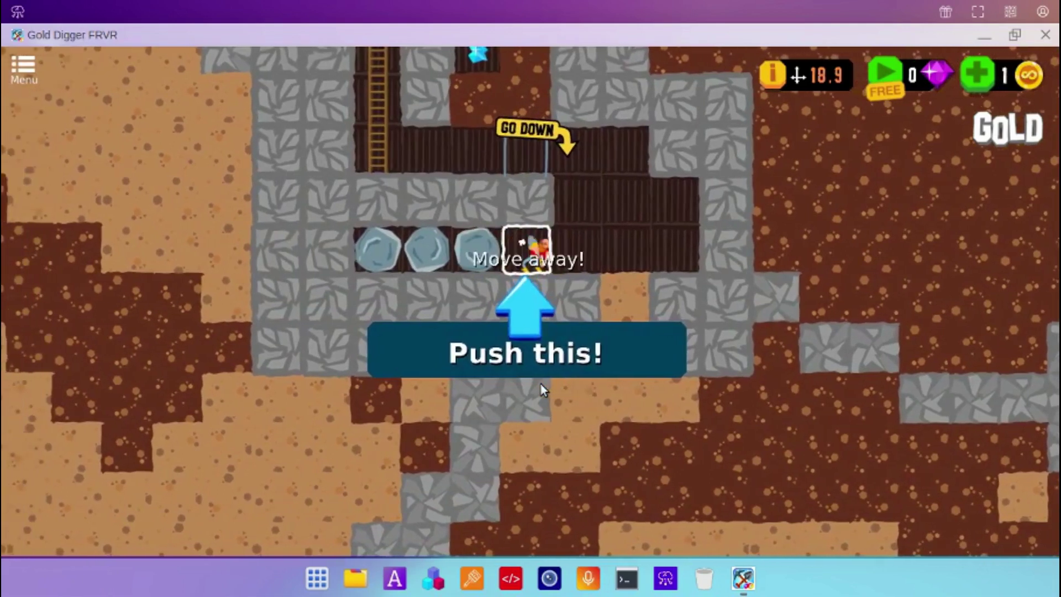
key(Right)
key(Right)
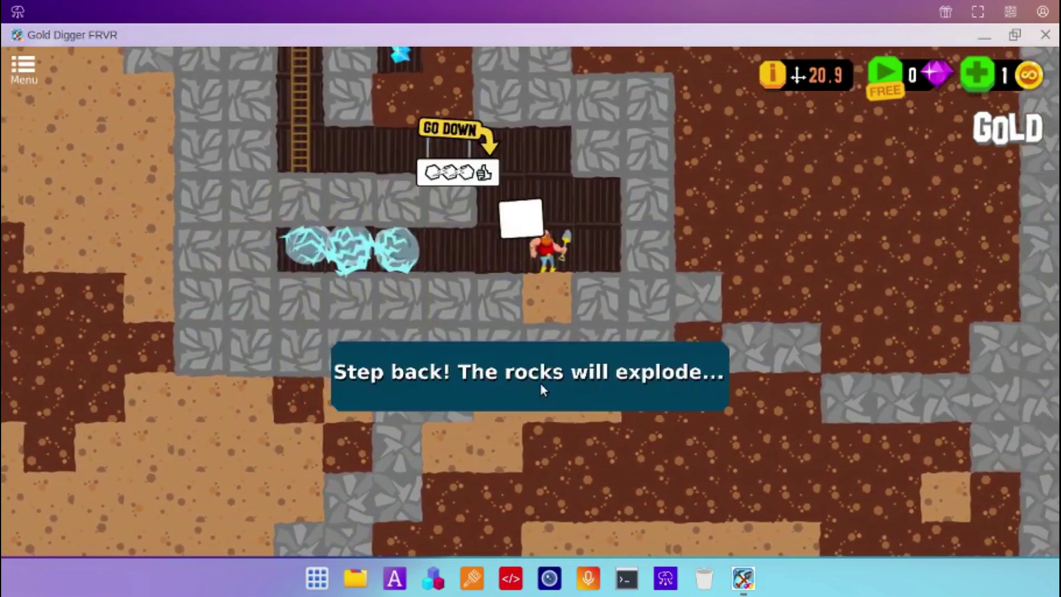
Descend through the blasted opening to the second rock row, kick the marked rock, retreat from the blast and head back left.
key(Left)
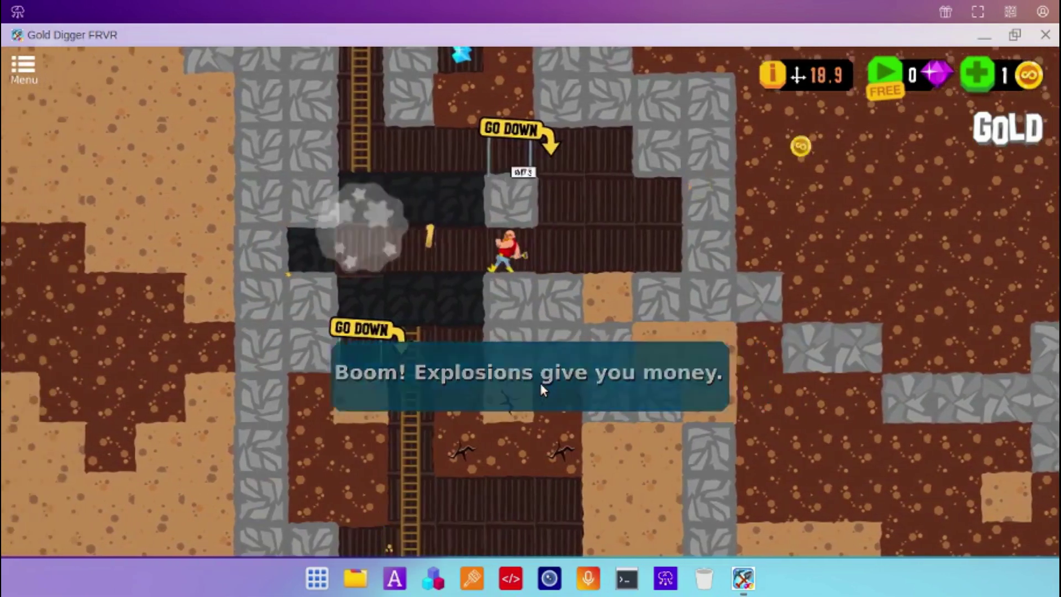
key(Down)
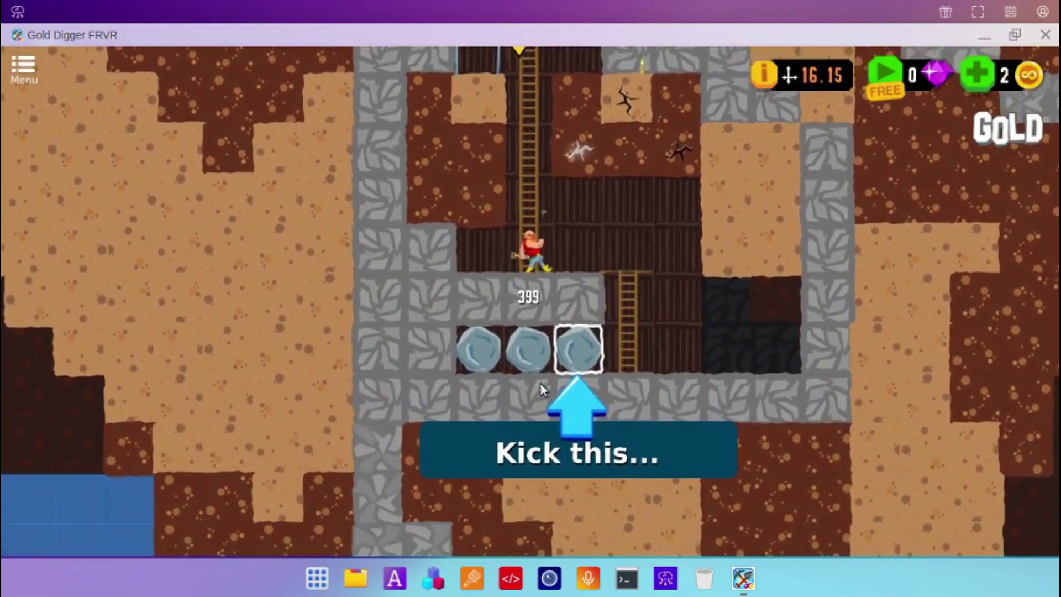
key(Right)
key(Left)
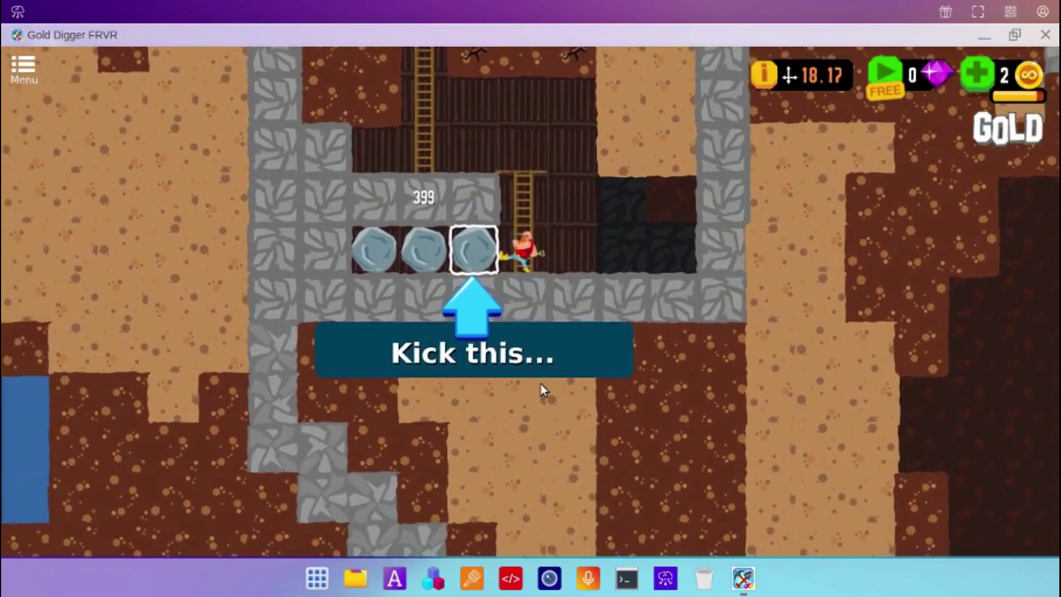
key(Right)
key(Right)
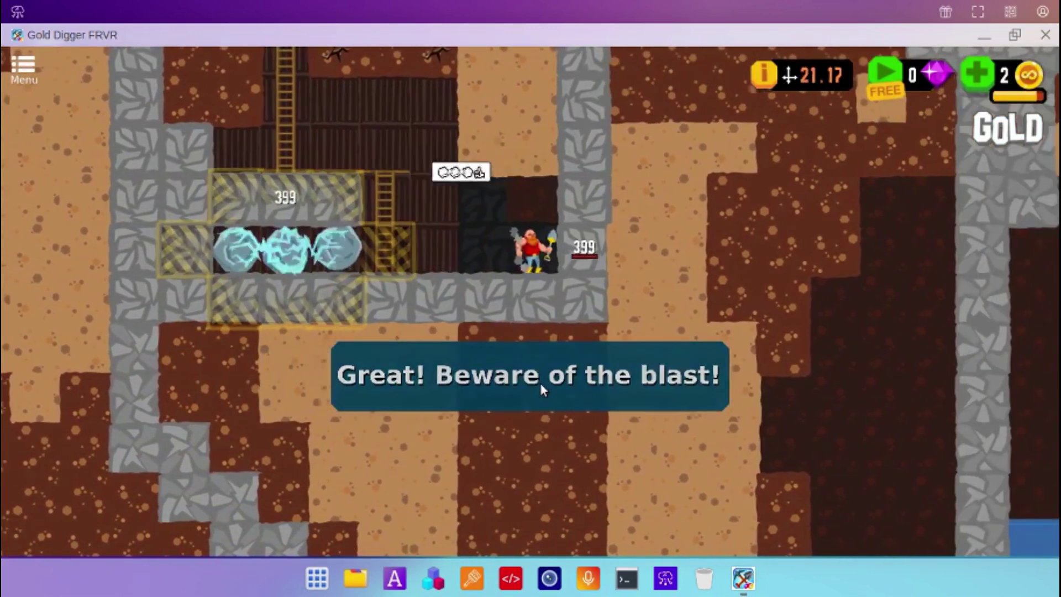
key(Left)
key(Left)
key(Left)
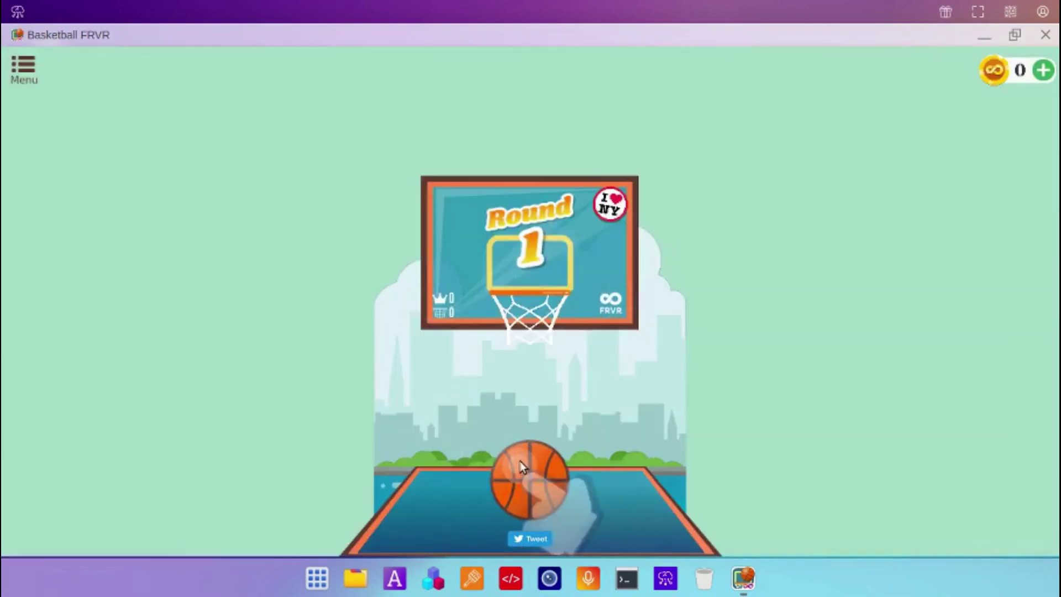
Throw the ball at the hoop in Basketball FRVR, activate the green bottle power-up and shoot again.
drag(523, 481, 517, 324)
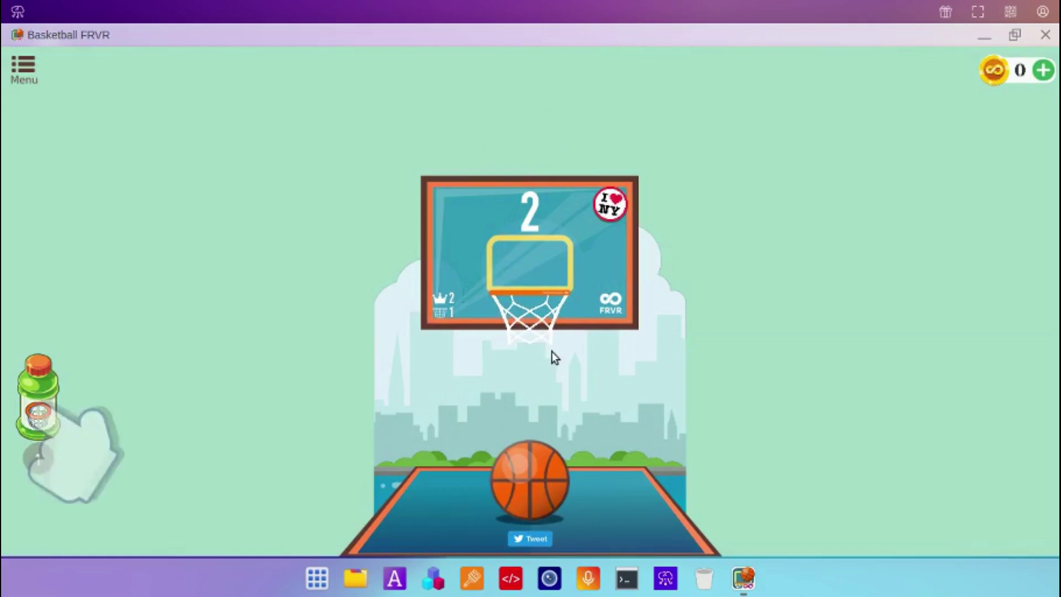
click(42, 412)
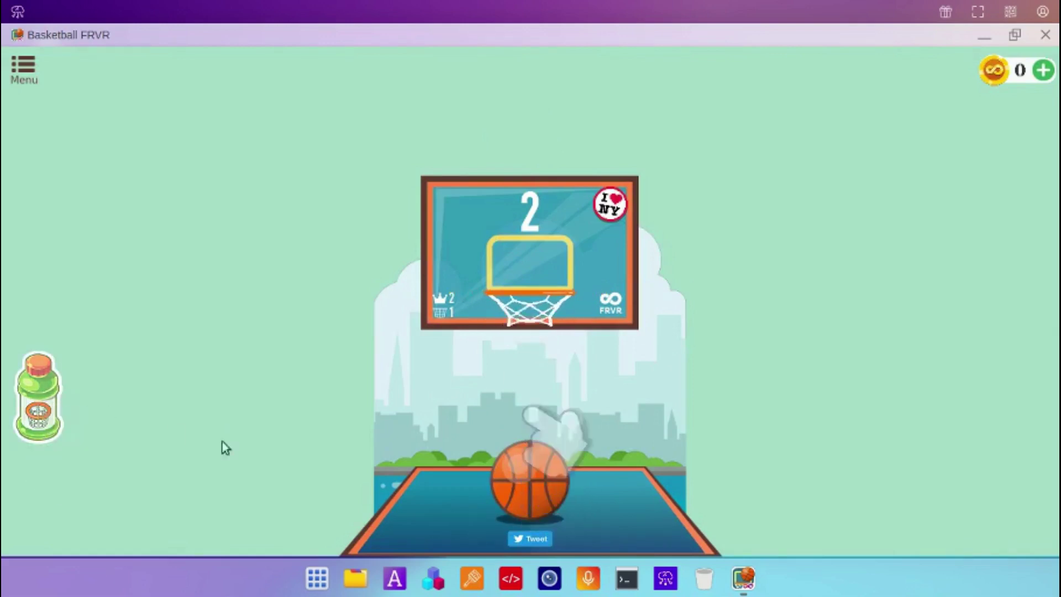
drag(523, 483, 577, 170)
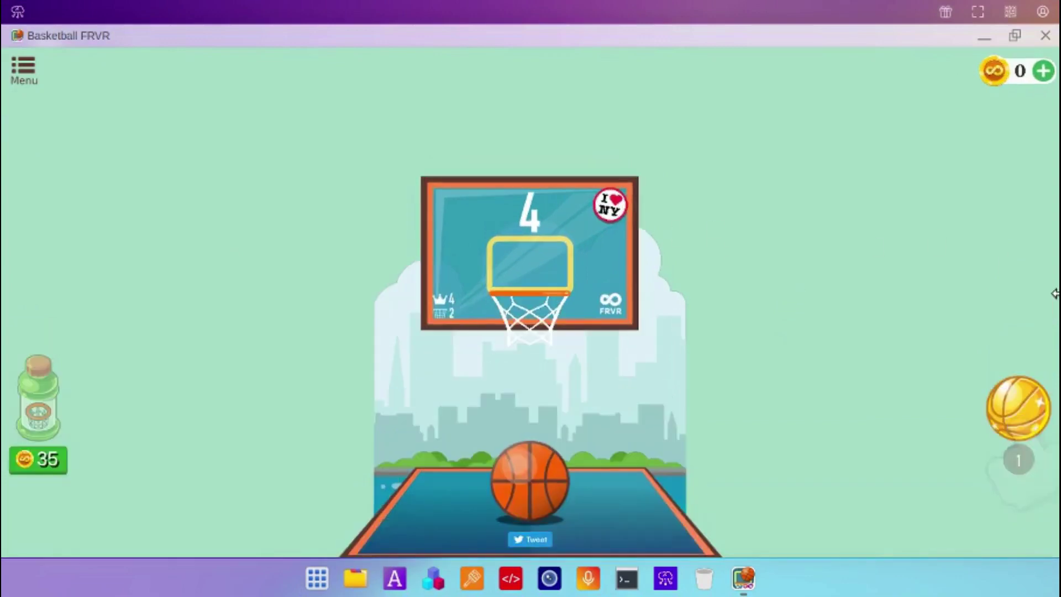
Activate the golden ball power-up, shoot it at the hoop and throw two more balls toward the XP token.
click(1020, 406)
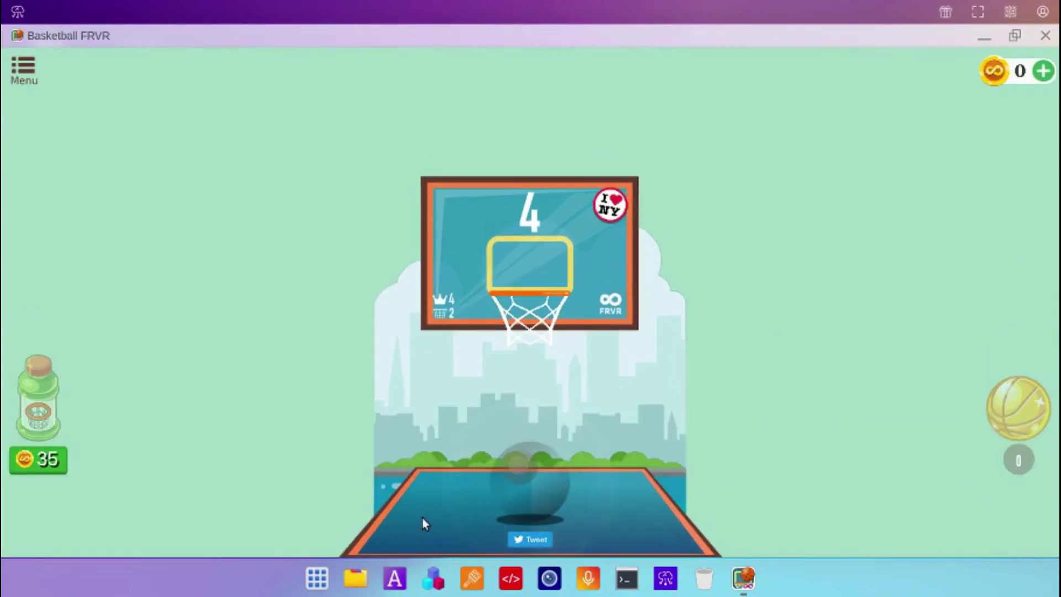
drag(528, 486, 525, 210)
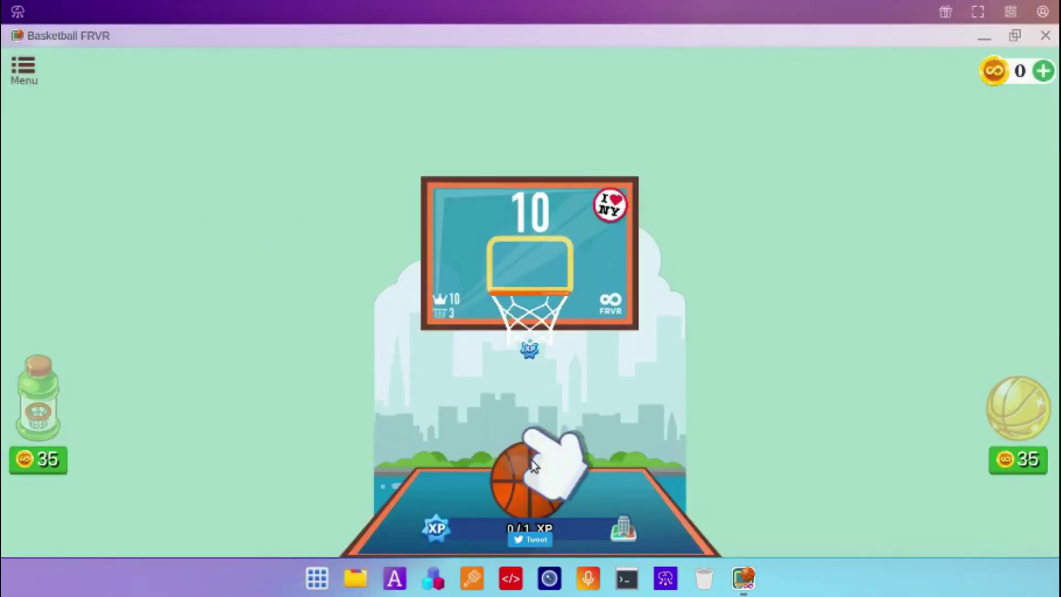
drag(530, 483, 517, 304)
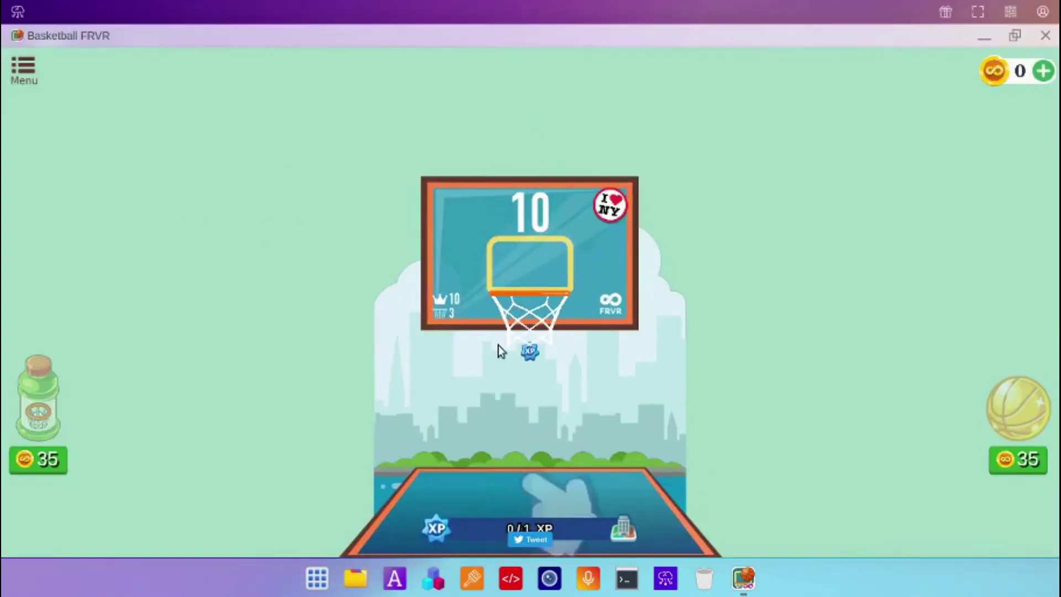
drag(533, 465, 539, 349)
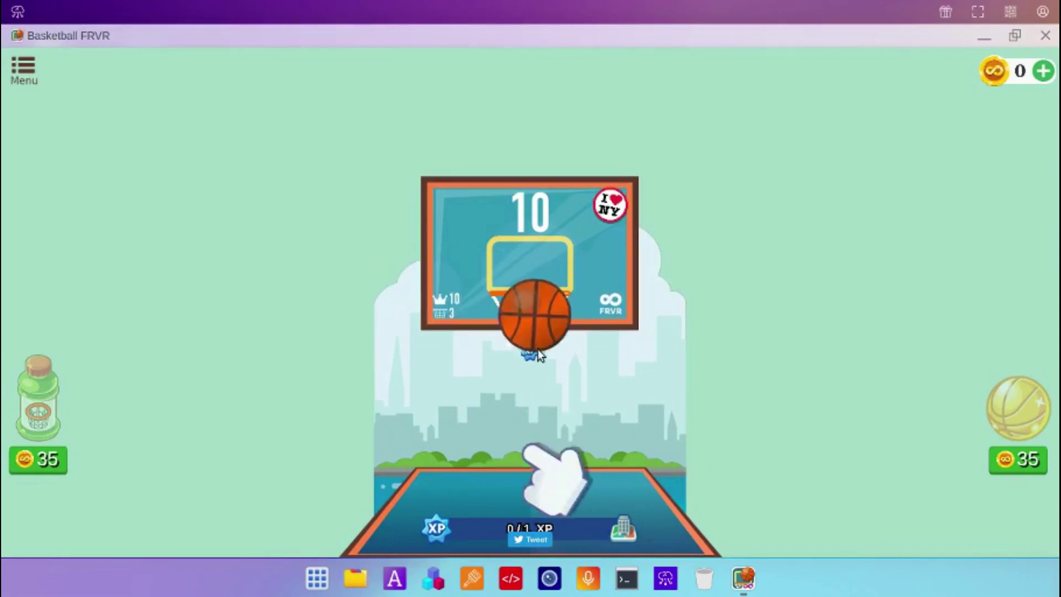